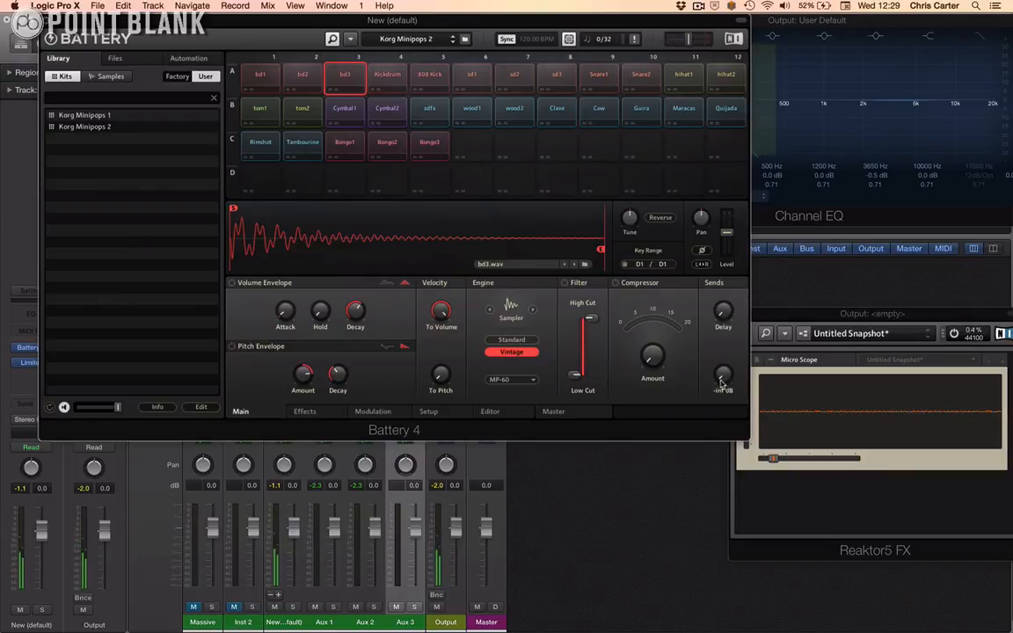
# Raise the reverb send of the bd3 cell.
pyautogui.moveTo(723, 379); pyautogui.dragTo(728, 278)
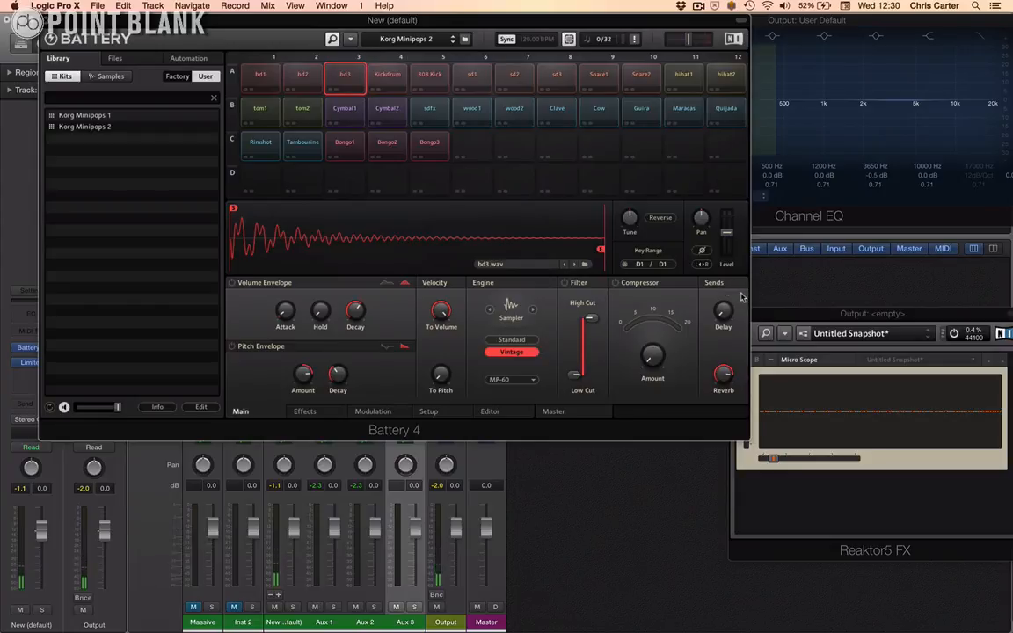
# Enable the transient master and saturation on the master bus, adjust the transient sustain, and step the saturation type on from Tape through Classic.
pyautogui.click(561, 413)
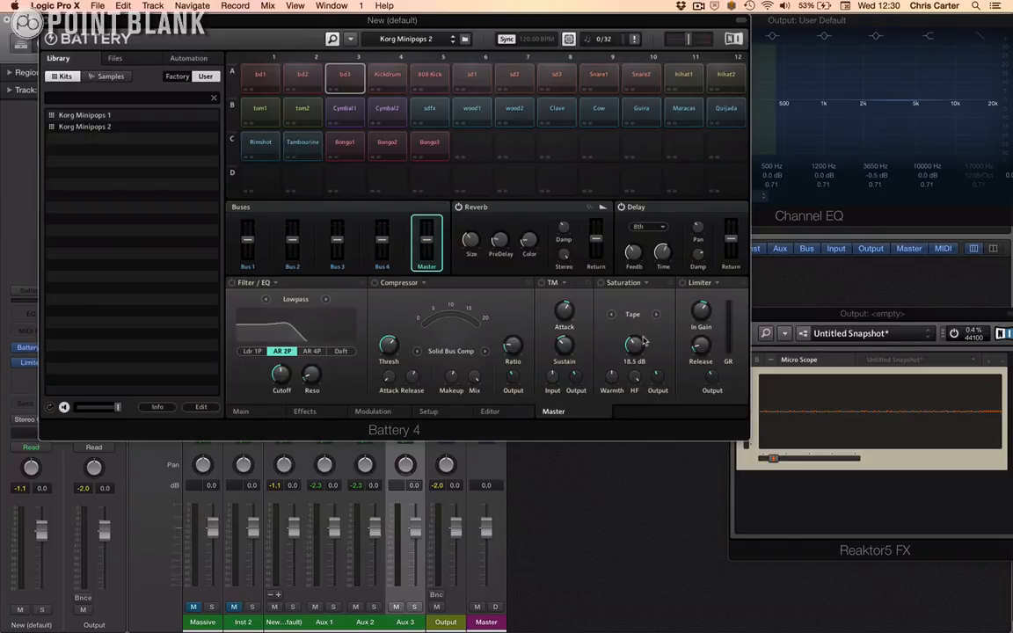
pyautogui.moveTo(305, 316); pyautogui.dragTo(285, 323)
pyautogui.moveTo(569, 325)
pyautogui.moveTo(565, 344)
pyautogui.mouseDown()
pyautogui.moveTo(569, 282)
pyautogui.moveTo(570, 363)
pyautogui.mouseUp()
pyautogui.click(655, 315)
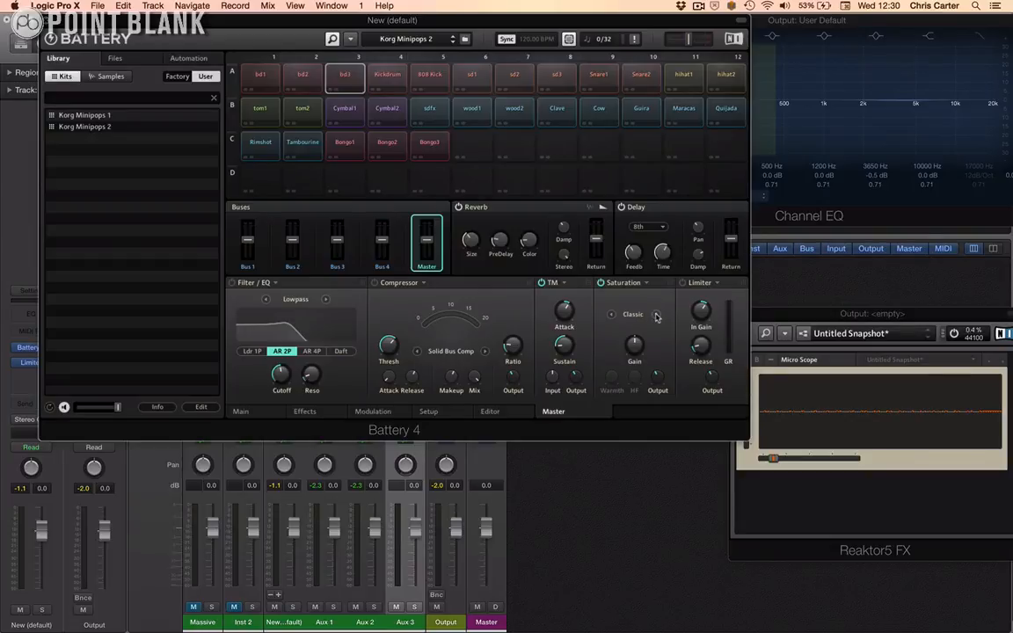
pyautogui.click(655, 314)
# Show the cell effects and audition the bd1, bd2 and bd3 cells.
pyautogui.click(308, 413)
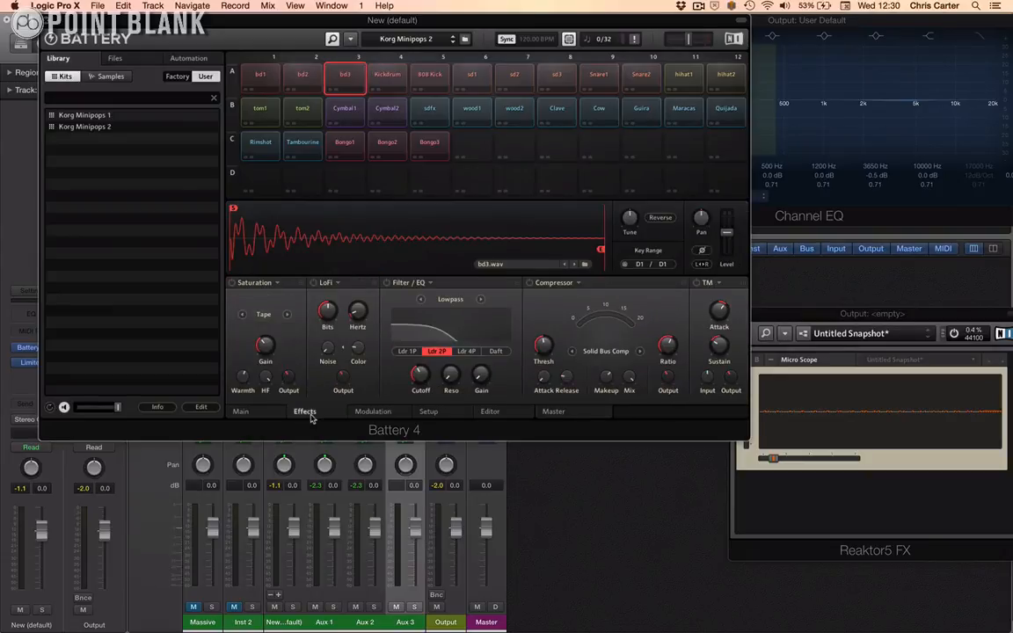
pyautogui.click(259, 77)
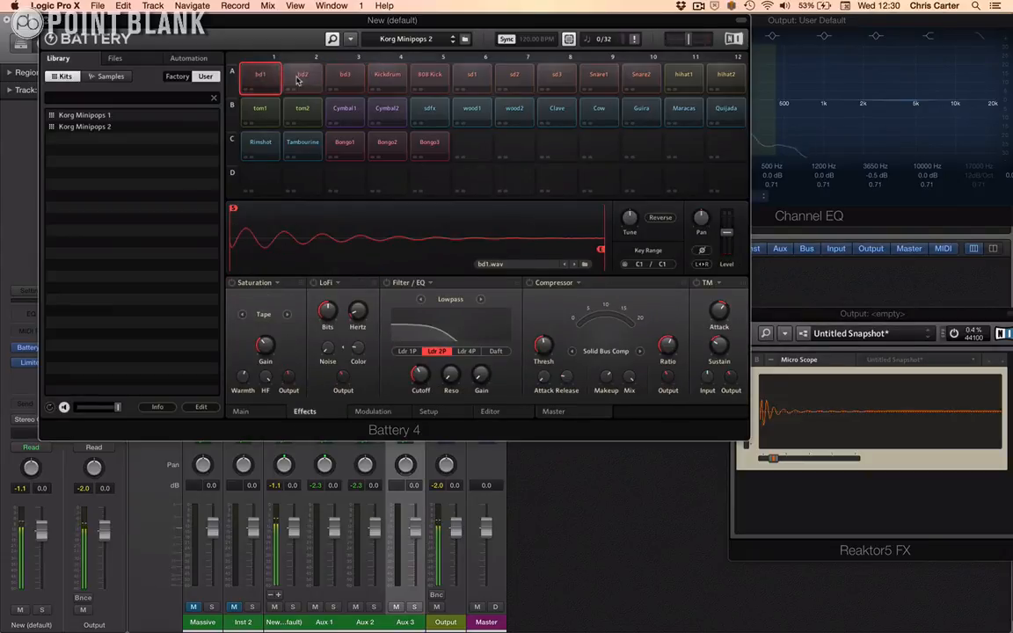
pyautogui.click(302, 80)
pyautogui.click(343, 77)
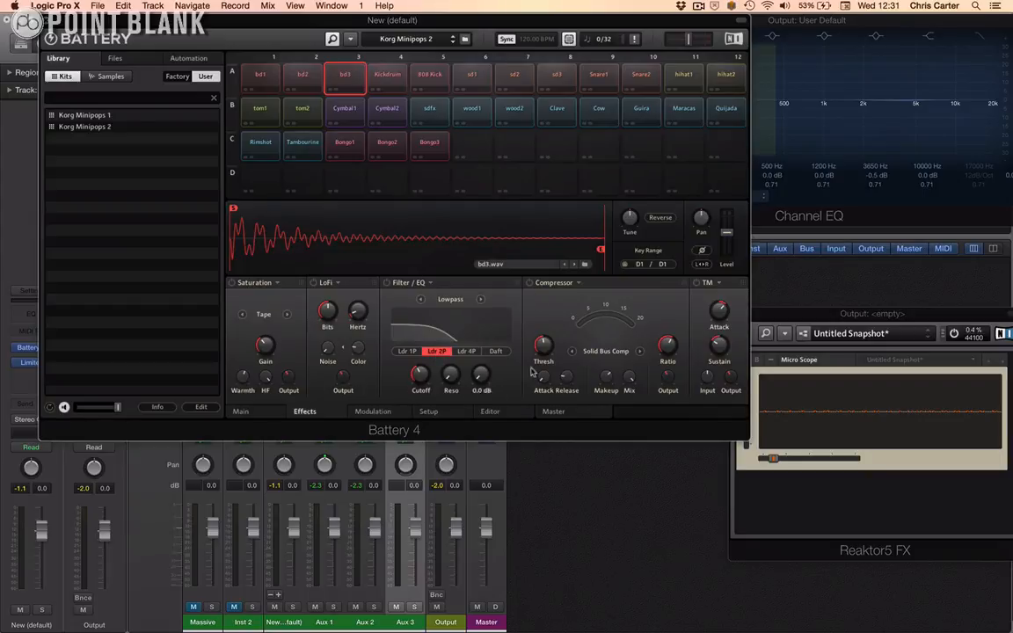
# Switch the bd3 cell's filter from Lowpass to the Effect type with the Frm 1 formant.
pyautogui.click(481, 299)
pyautogui.click(481, 300)
pyautogui.click(481, 300)
pyautogui.click(481, 300)
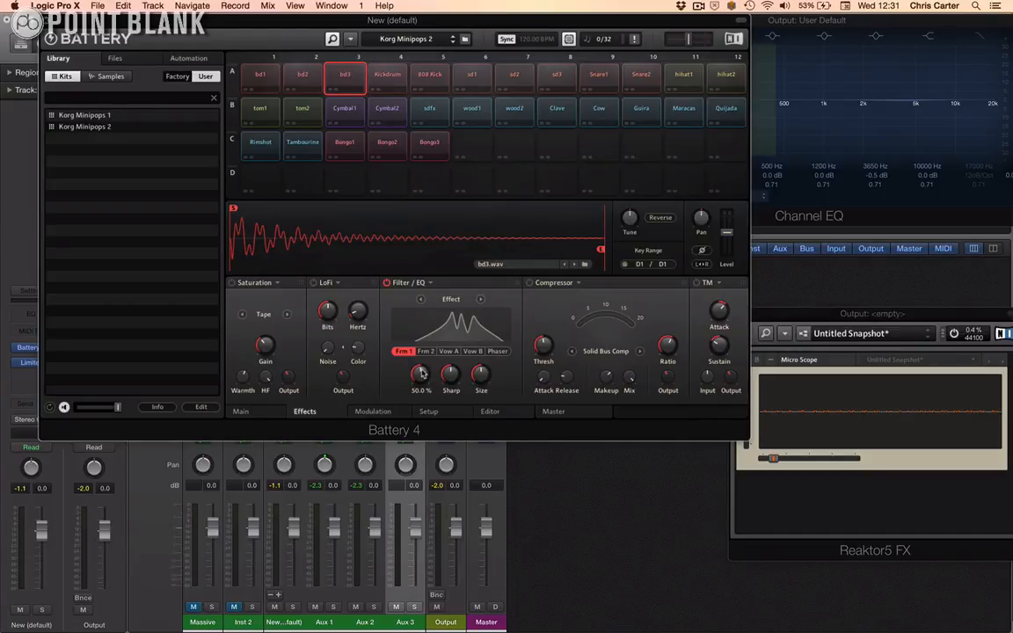
# Raise the 808 Kick's lowpass cutoff to 7.6 kHz, switch its filter to Effect with Frm 1, and turn up Talk.
pyautogui.moveTo(422, 373); pyautogui.dragTo(419, 317)
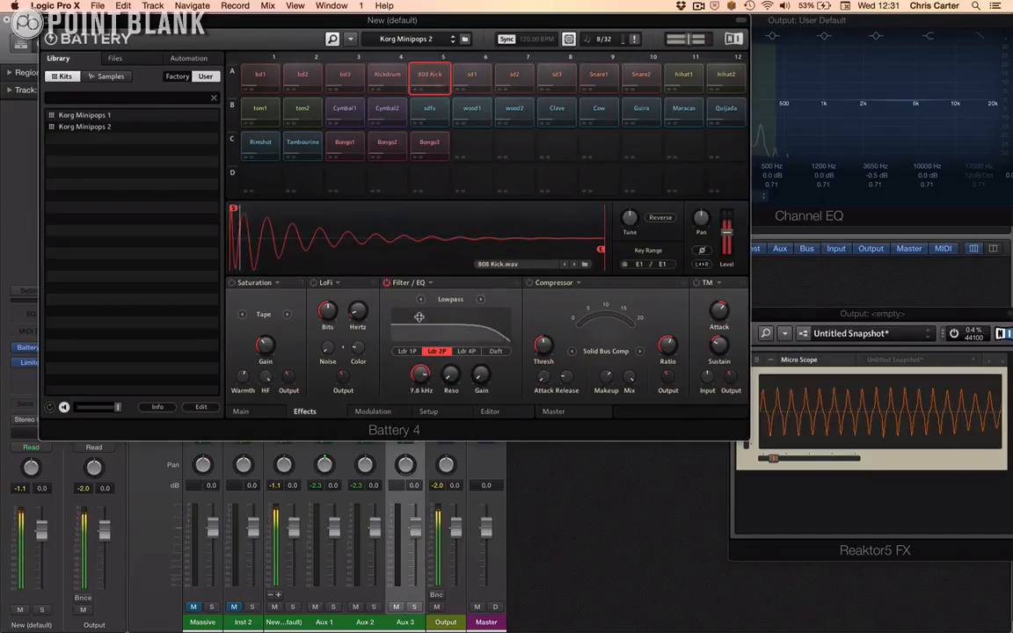
pyautogui.click(481, 299)
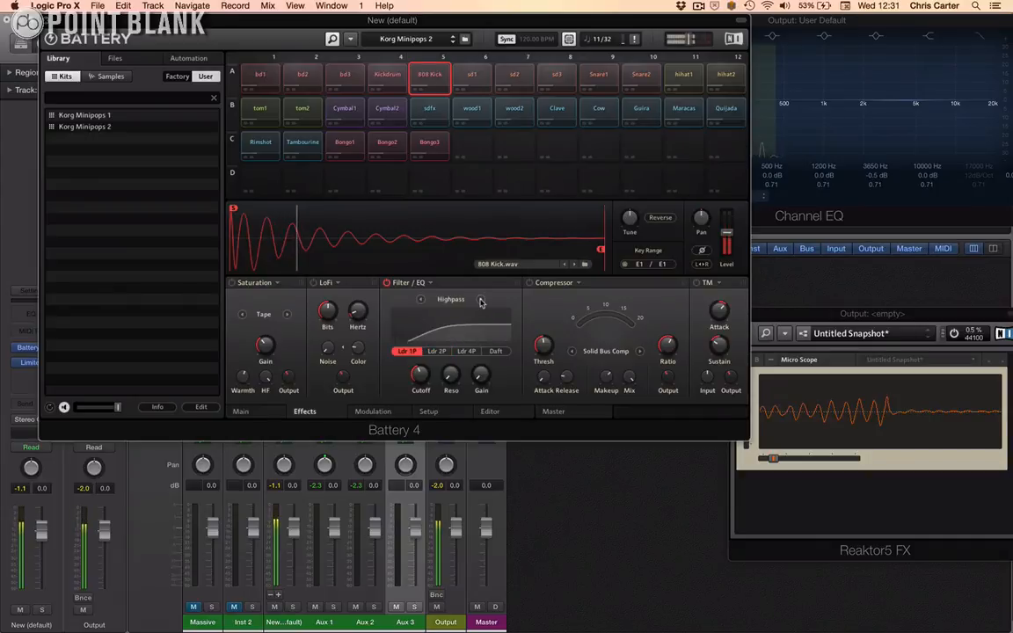
pyautogui.click(481, 300)
pyautogui.click(480, 299)
pyautogui.click(480, 301)
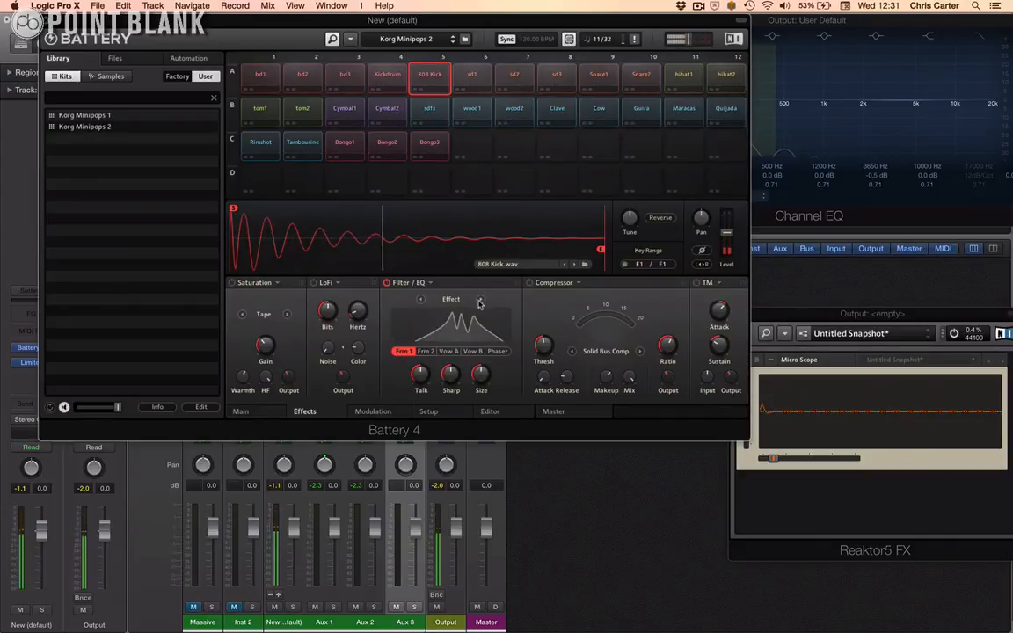
pyautogui.moveTo(420, 374); pyautogui.dragTo(420, 321)
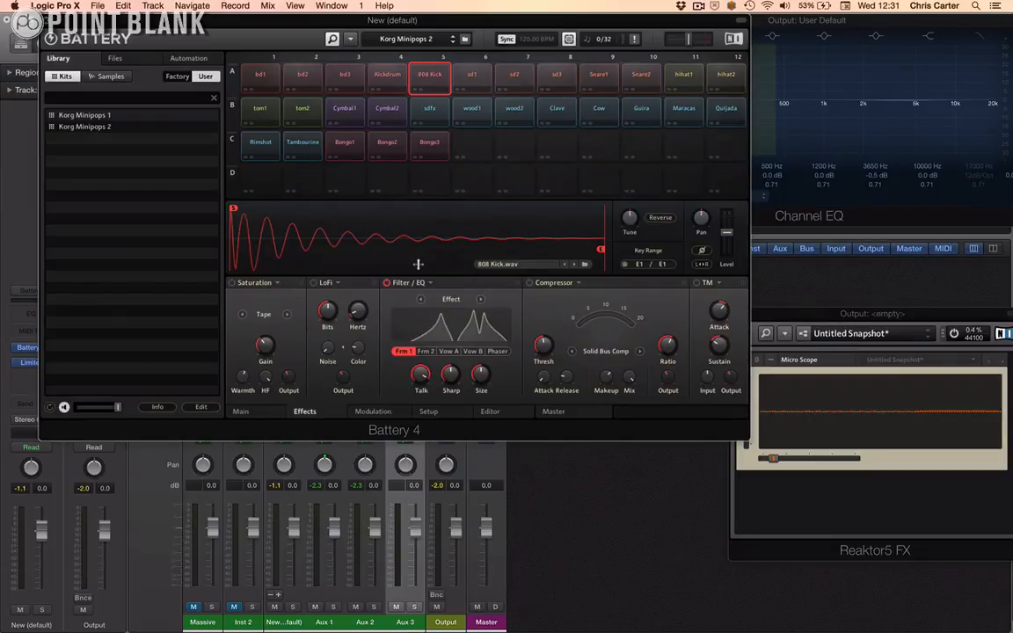
# Switch to Finder, load rotary buzz into cell C6 and rotary buzz 2 into cell C7, and return to Battery.
pyautogui.press('cmd+Tab')
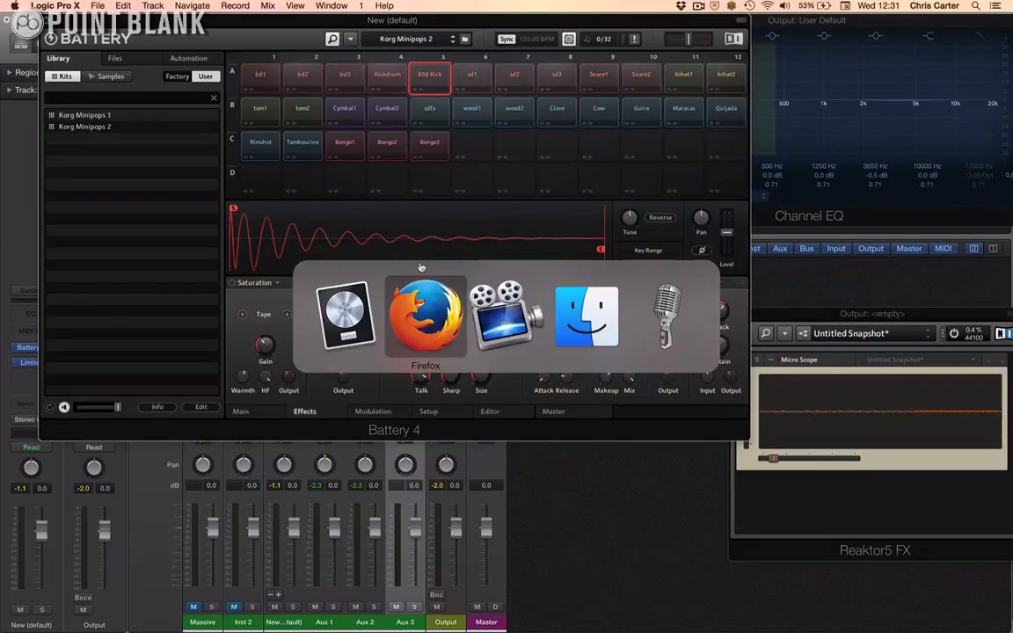
pyautogui.press('super+Tab')
pyautogui.press('super+Tab')
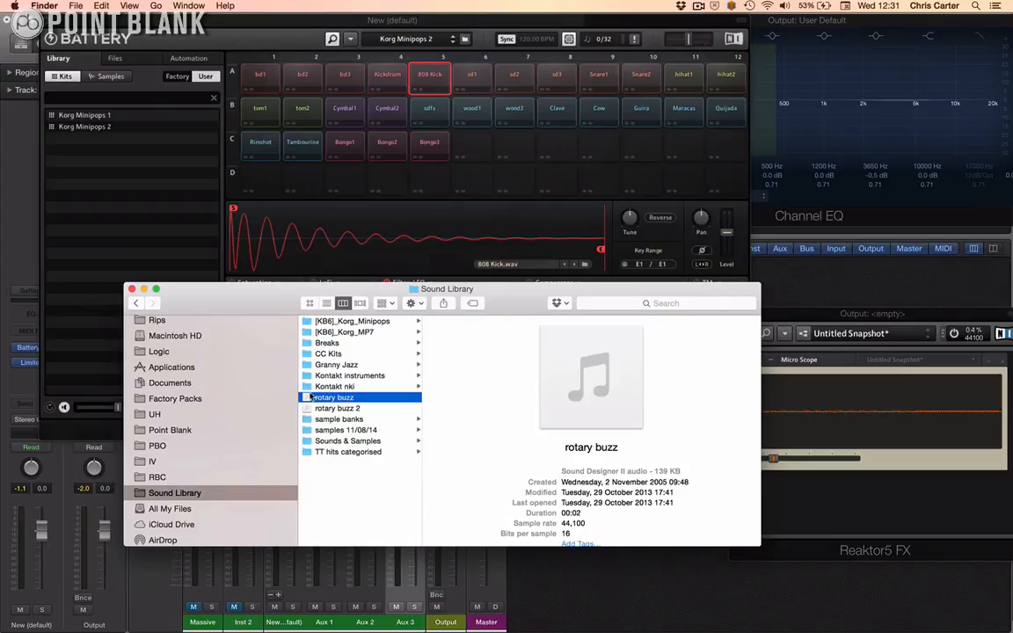
pyautogui.moveTo(312, 388); pyautogui.dragTo(472, 142)
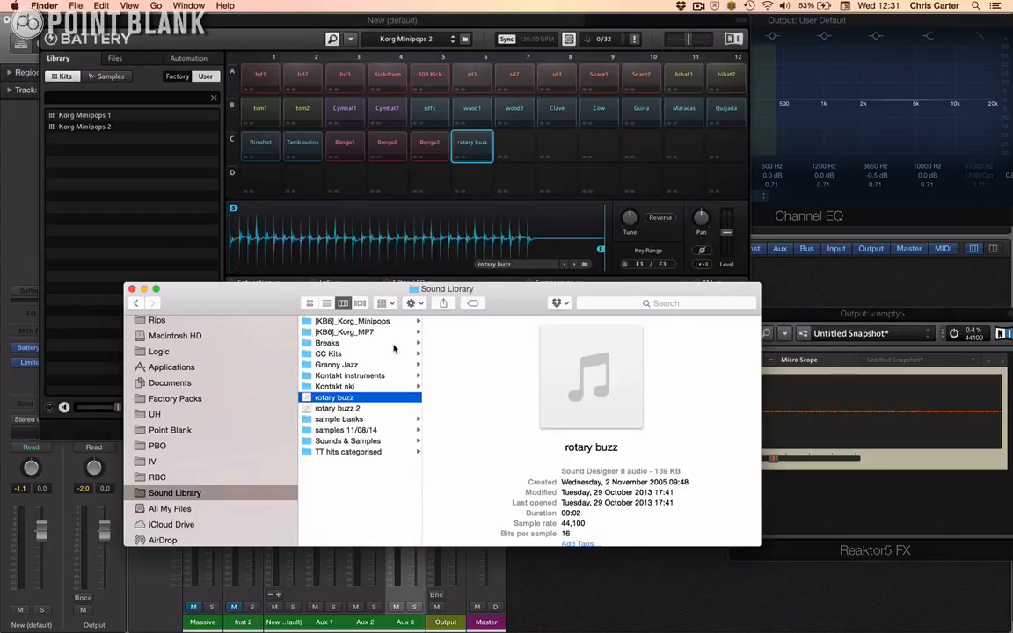
pyautogui.moveTo(307, 410); pyautogui.dragTo(514, 143)
pyautogui.click(274, 20)
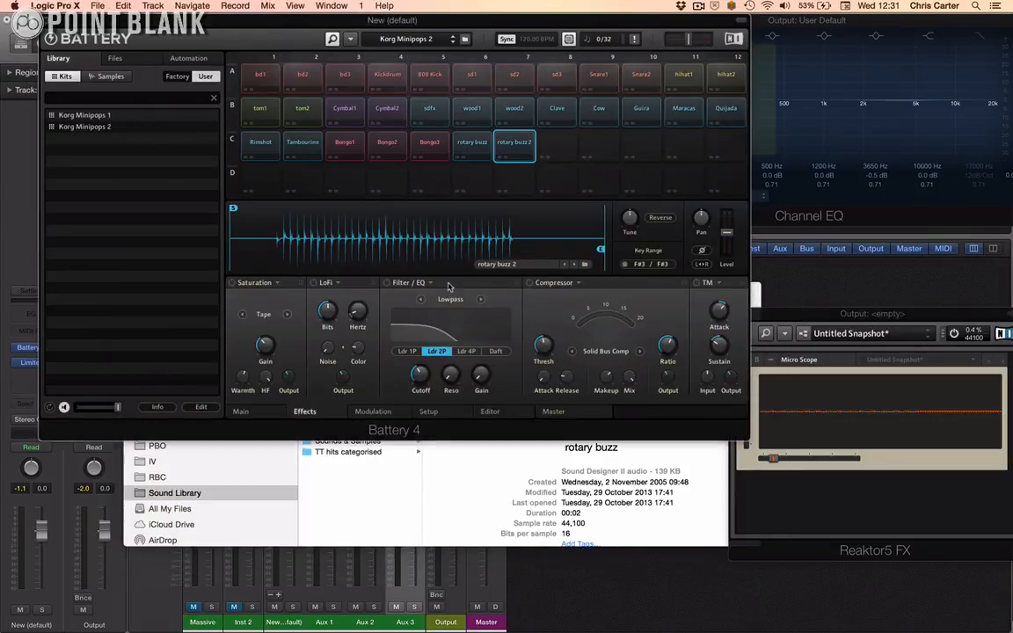
# Enable the Ldr 2P lowpass filter on the rotary buzz cell, raise its resonance and adjust the cutoff.
pyautogui.click(471, 148)
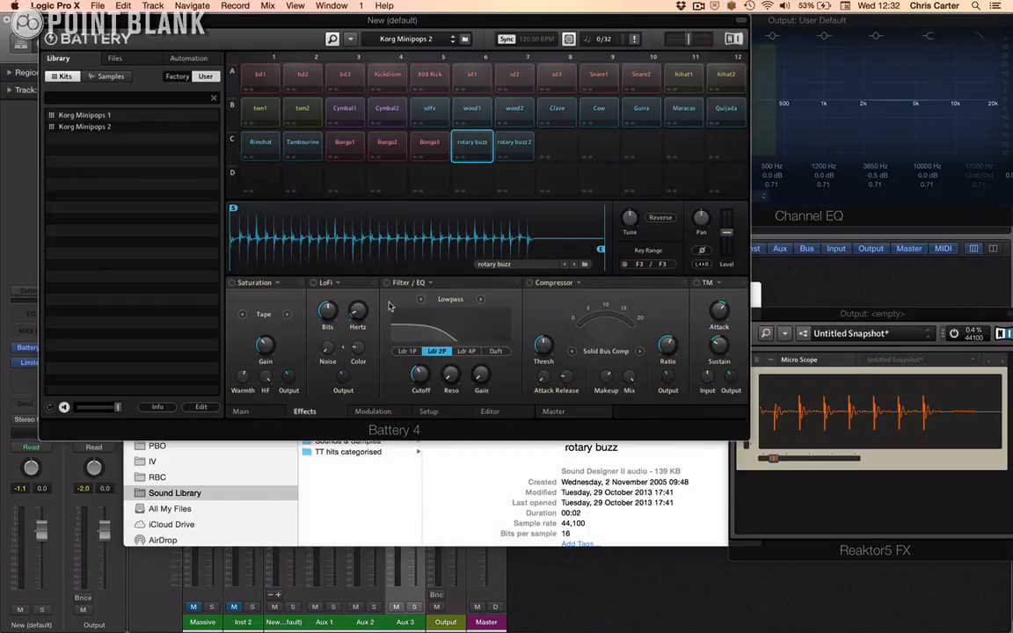
pyautogui.click(385, 283)
pyautogui.moveTo(423, 378); pyautogui.dragTo(417, 343)
pyautogui.moveTo(451, 375); pyautogui.dragTo(448, 310)
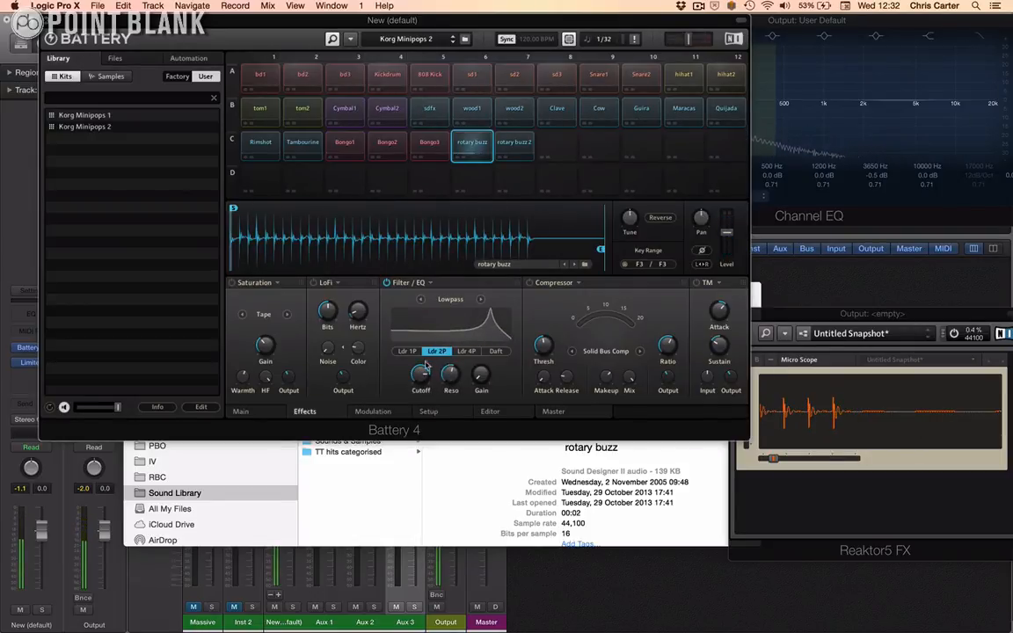
pyautogui.moveTo(426, 365); pyautogui.dragTo(415, 339)
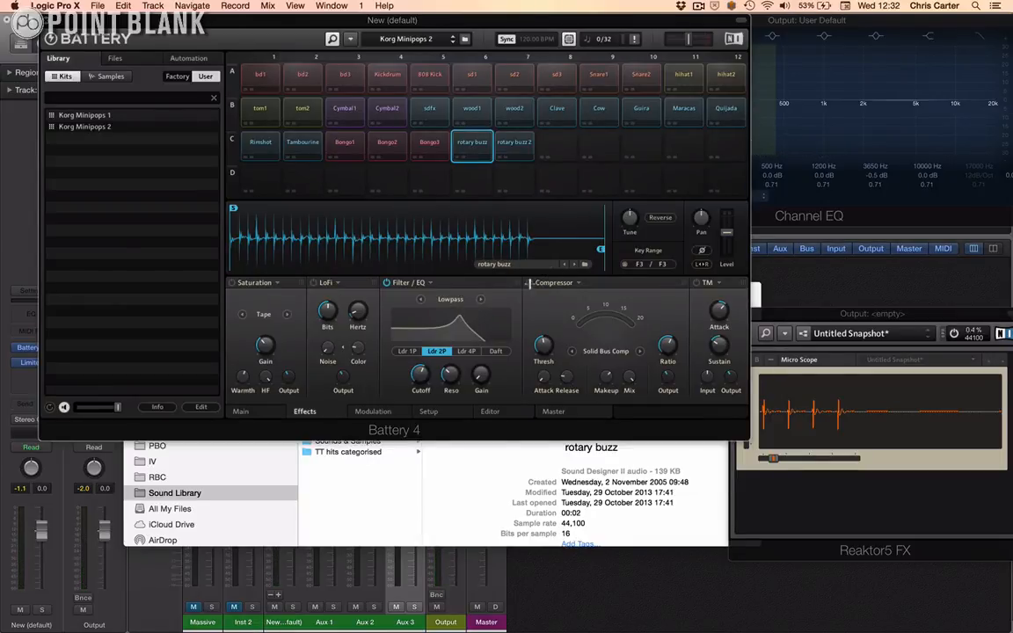
# Open the rotary buzz sample for editing and move its end point to 56309, cutting off the trailing silence.
pyautogui.click(373, 412)
pyautogui.click(489, 410)
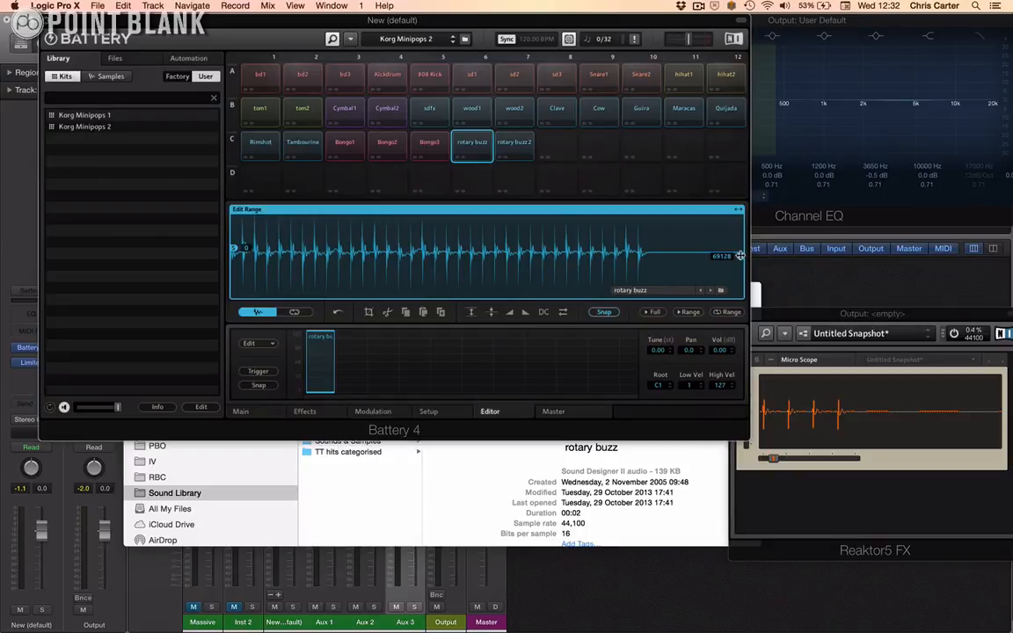
pyautogui.moveTo(740, 255)
pyautogui.mouseDown()
pyautogui.moveTo(673, 264)
pyautogui.moveTo(645, 287)
pyautogui.mouseUp()
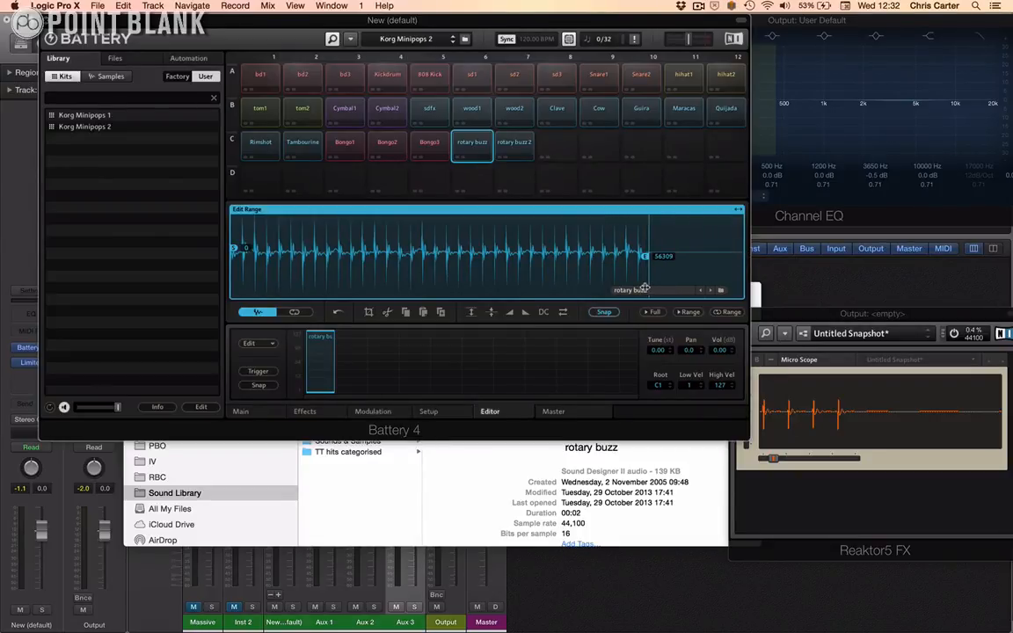
# Add a loop to the rotary buzz sample and shorten it to finish at the sample's end point.
pyautogui.click(295, 313)
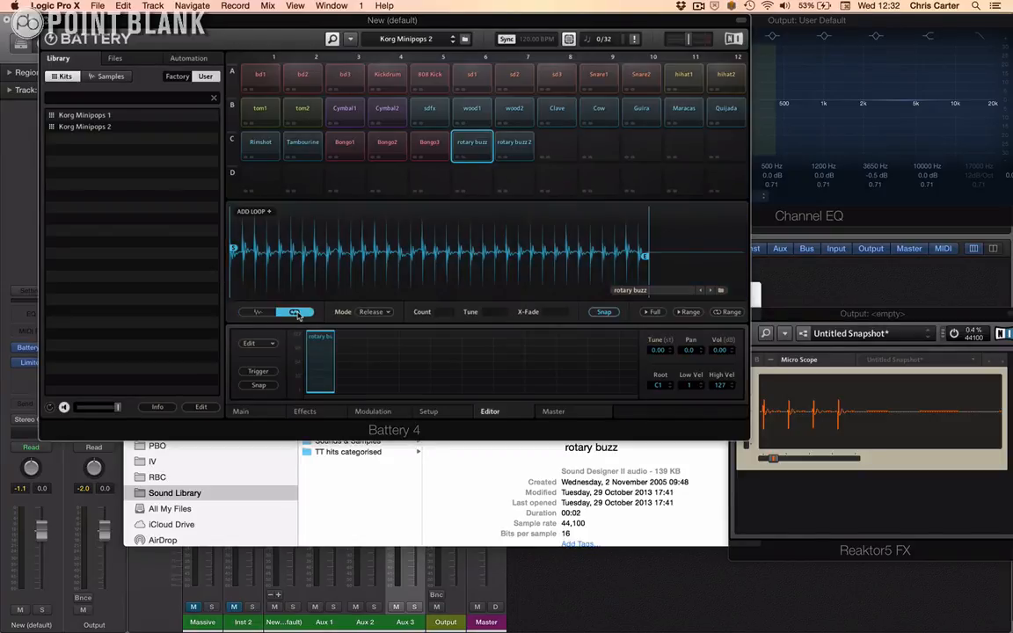
pyautogui.click(268, 212)
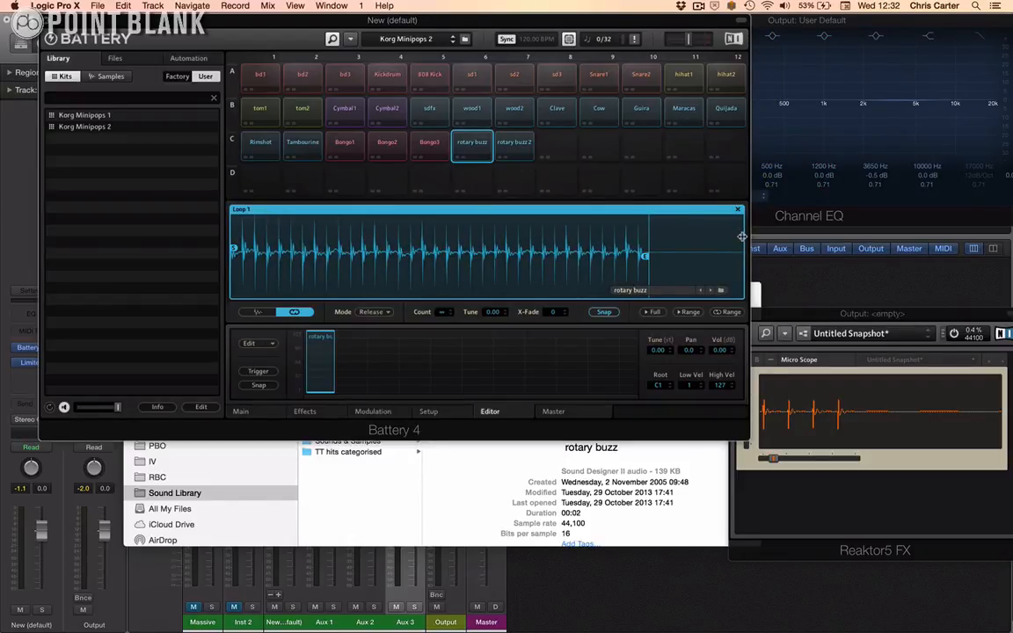
pyautogui.moveTo(742, 236); pyautogui.dragTo(646, 264)
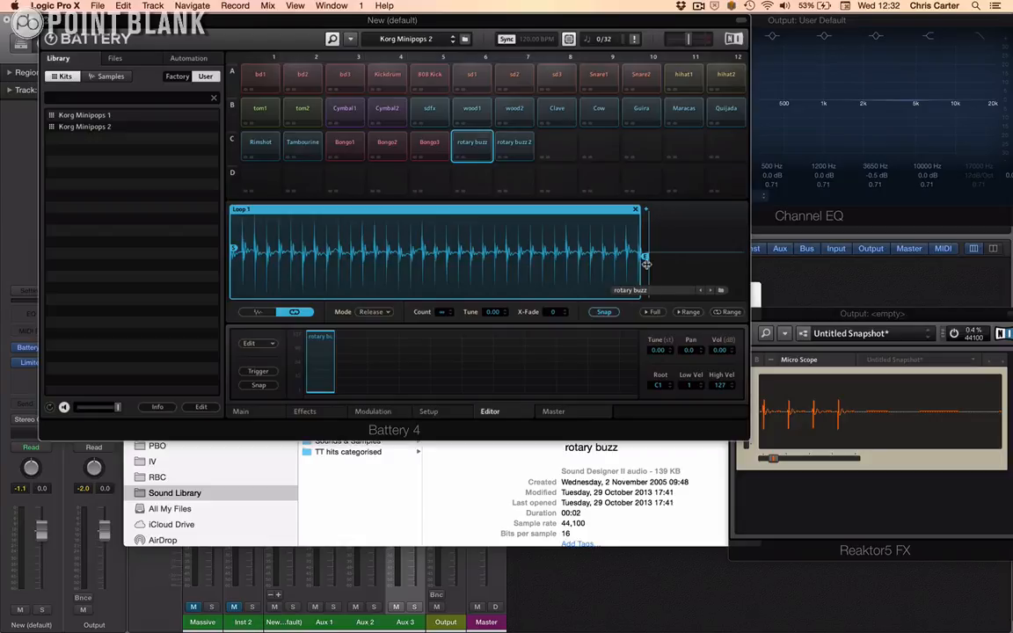
pyautogui.moveTo(646, 264); pyautogui.dragTo(652, 264)
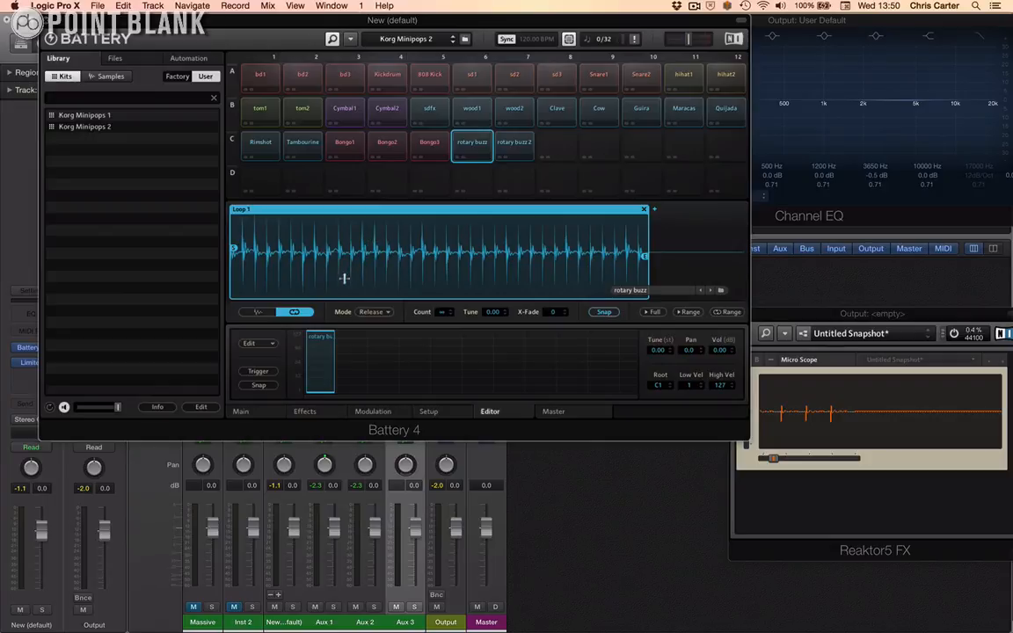
# Try a plucky volume envelope on rotary buzz with a longer decay and sustain at -inf dB, and restore the full sustain.
pyautogui.click(240, 411)
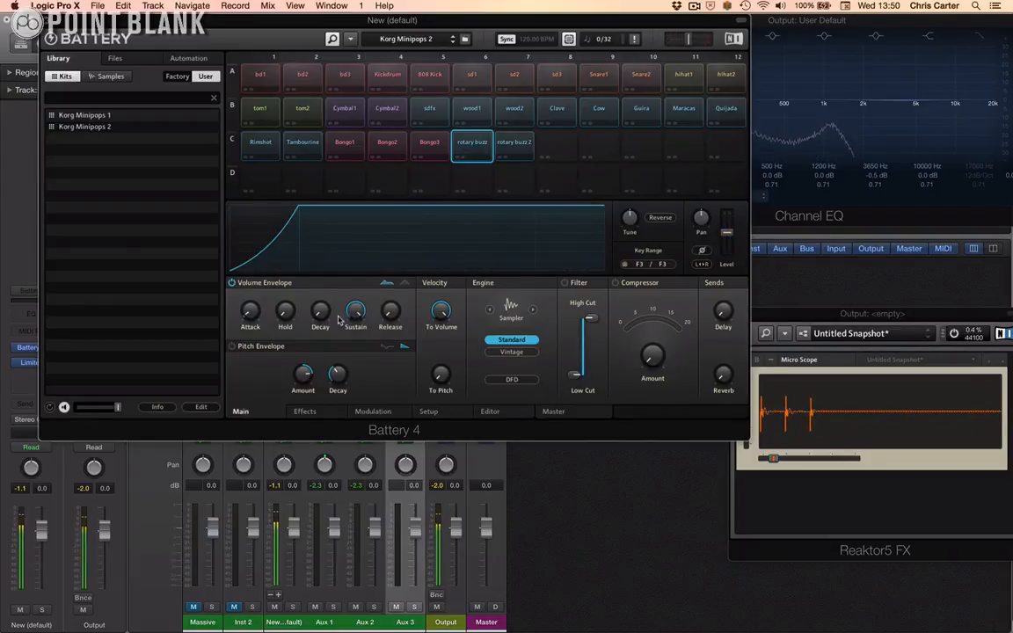
pyautogui.moveTo(323, 314); pyautogui.dragTo(321, 270)
pyautogui.moveTo(360, 316); pyautogui.dragTo(393, 575)
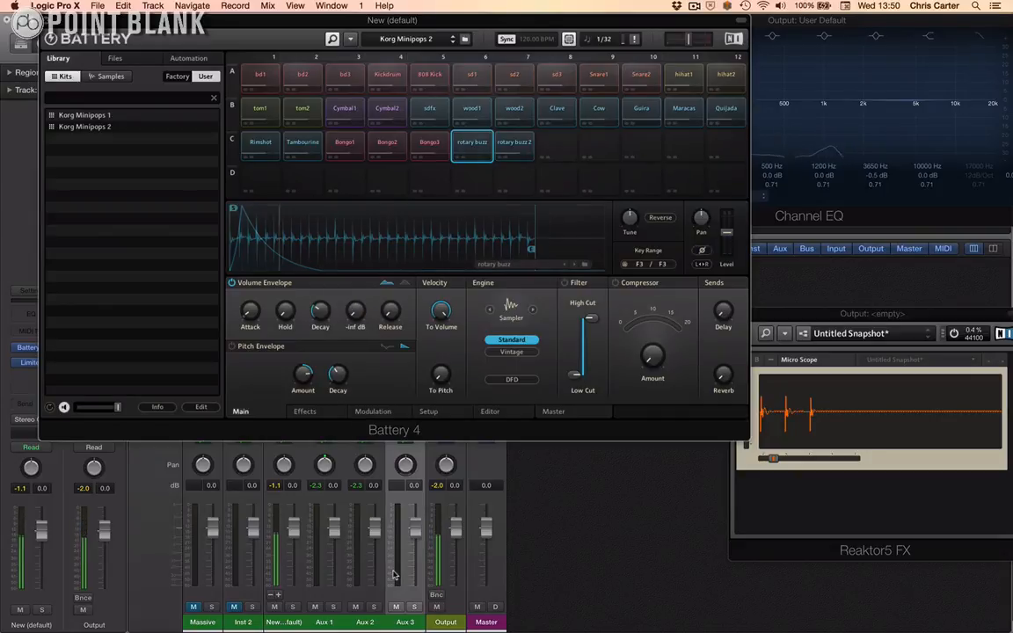
pyautogui.moveTo(321, 315); pyautogui.dragTo(322, 283)
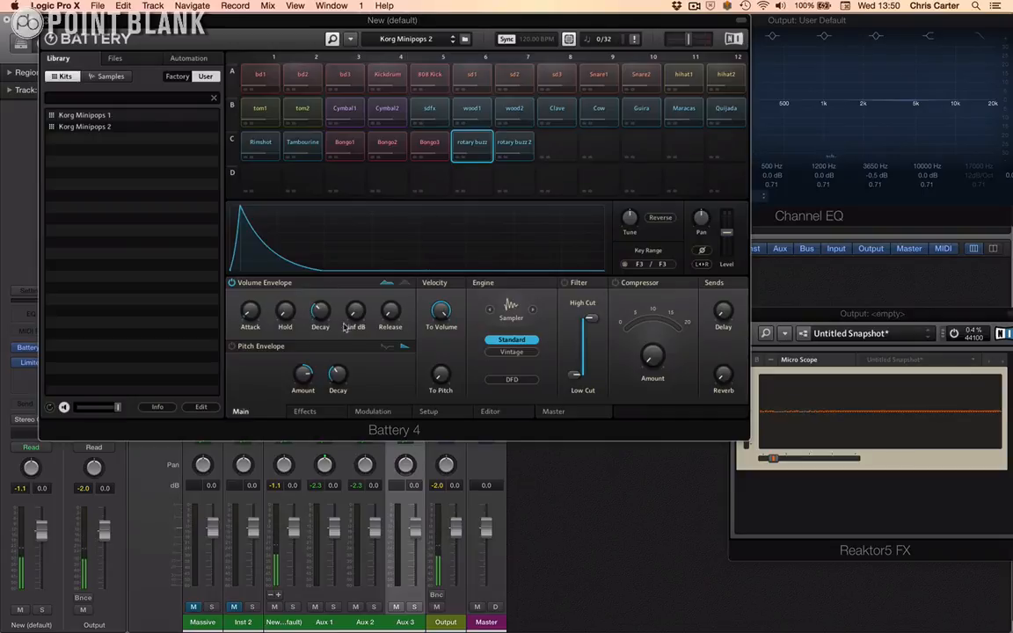
pyautogui.moveTo(355, 300); pyautogui.dragTo(355, 306)
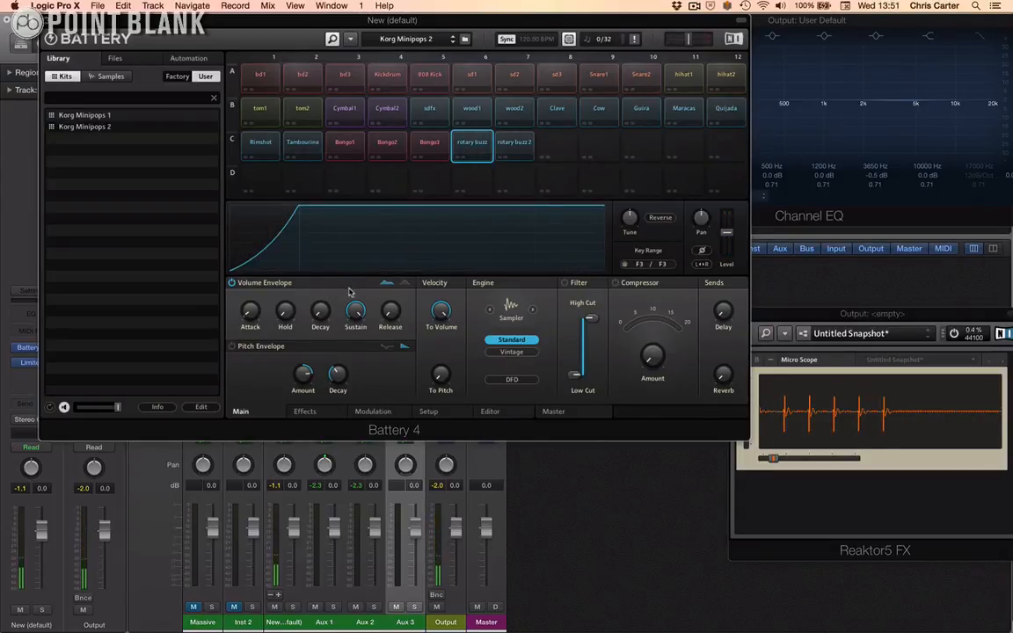
# Route the modulation envelope to the filter cutoff in the first modulation slot of rotary buzz, at full positive amount.
pyautogui.click(373, 412)
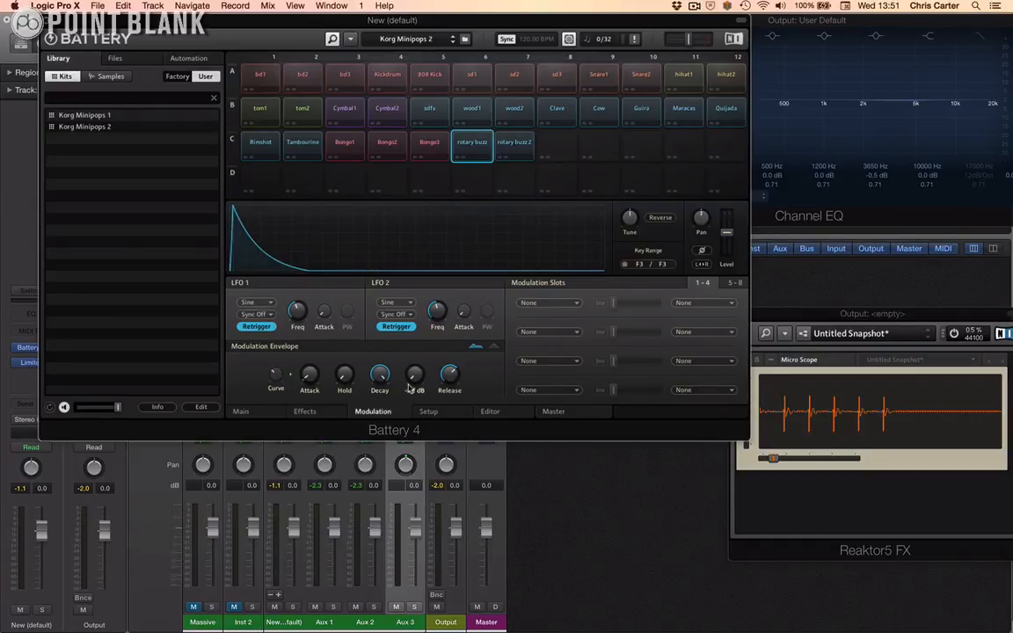
pyautogui.click(575, 304)
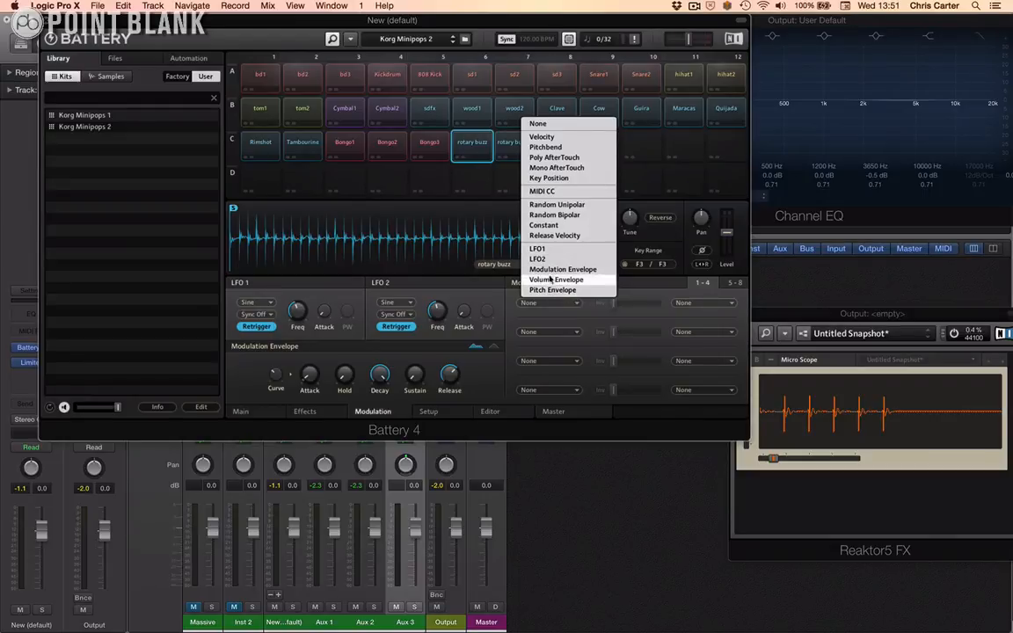
pyautogui.click(548, 270)
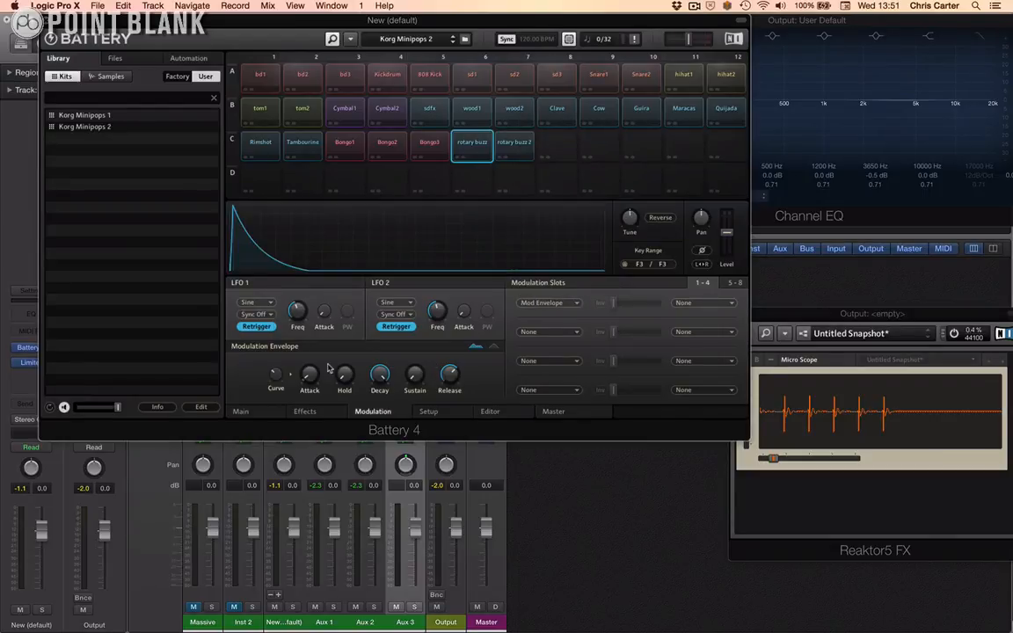
pyautogui.click(729, 303)
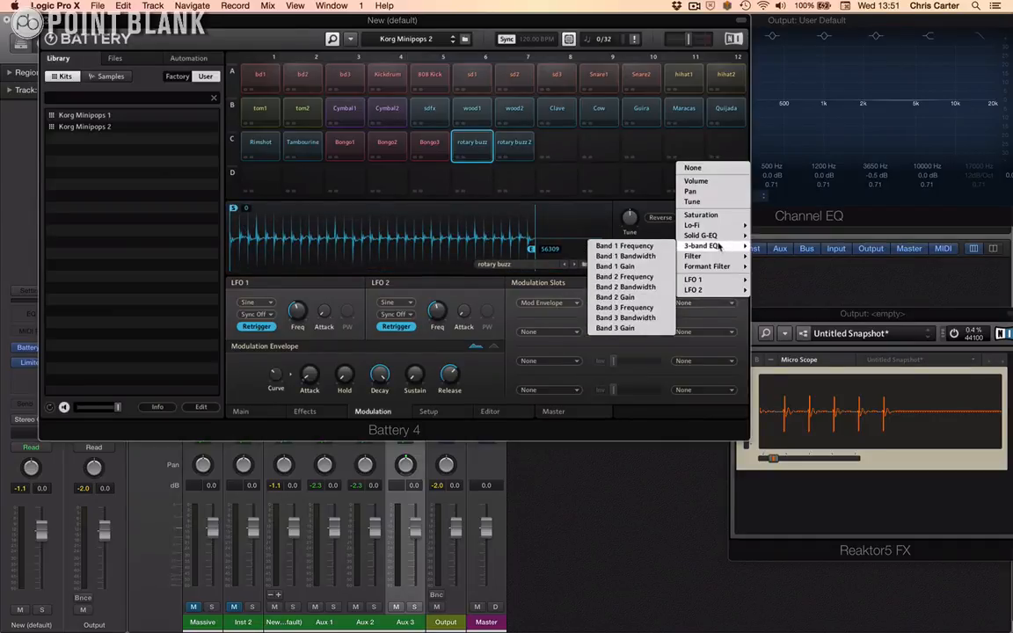
pyautogui.moveTo(701, 257)
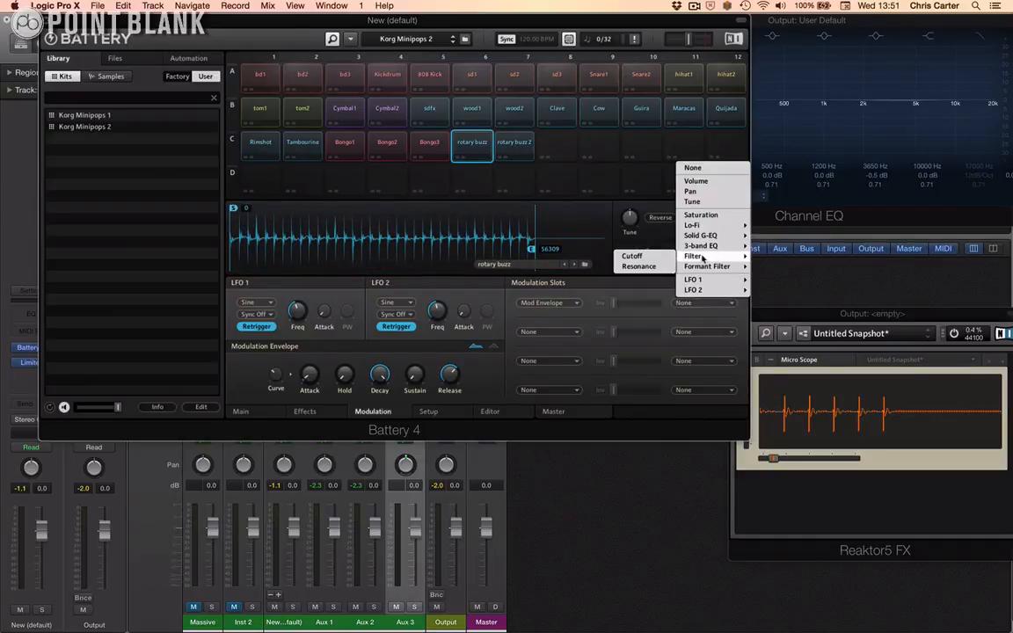
pyautogui.click(651, 257)
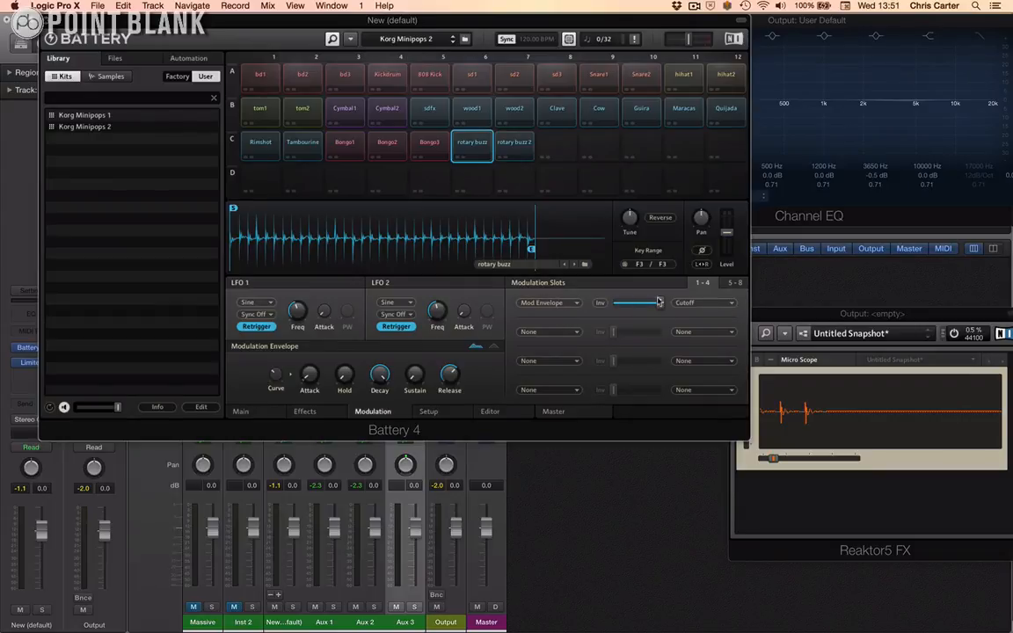
# Lower the lowpass filter cutoff of rotary buzz to just below 61.6 Hz.
pyautogui.click(305, 412)
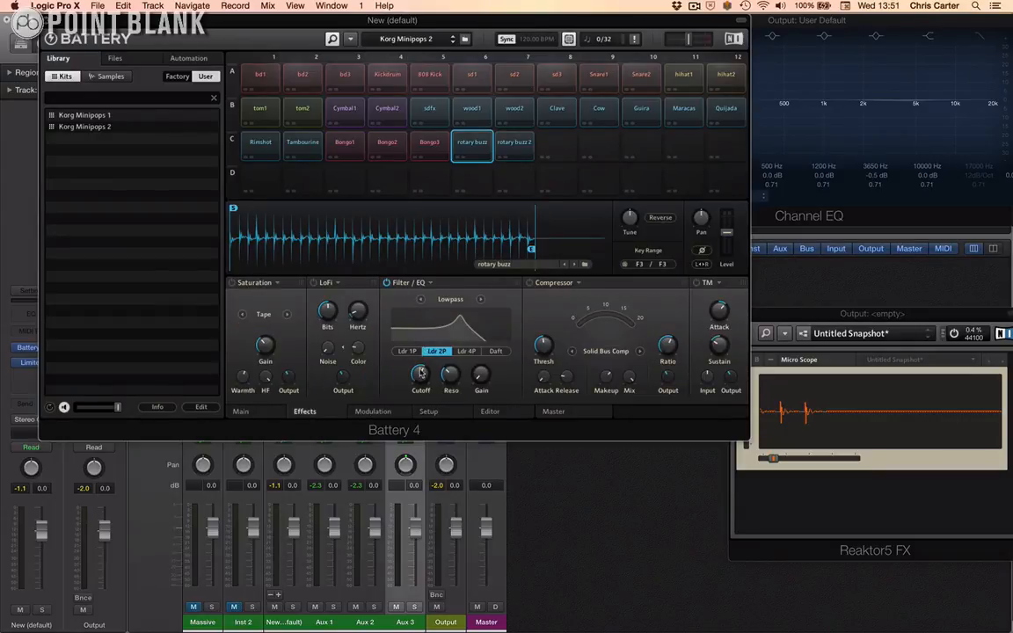
pyautogui.moveTo(420, 373); pyautogui.dragTo(418, 432)
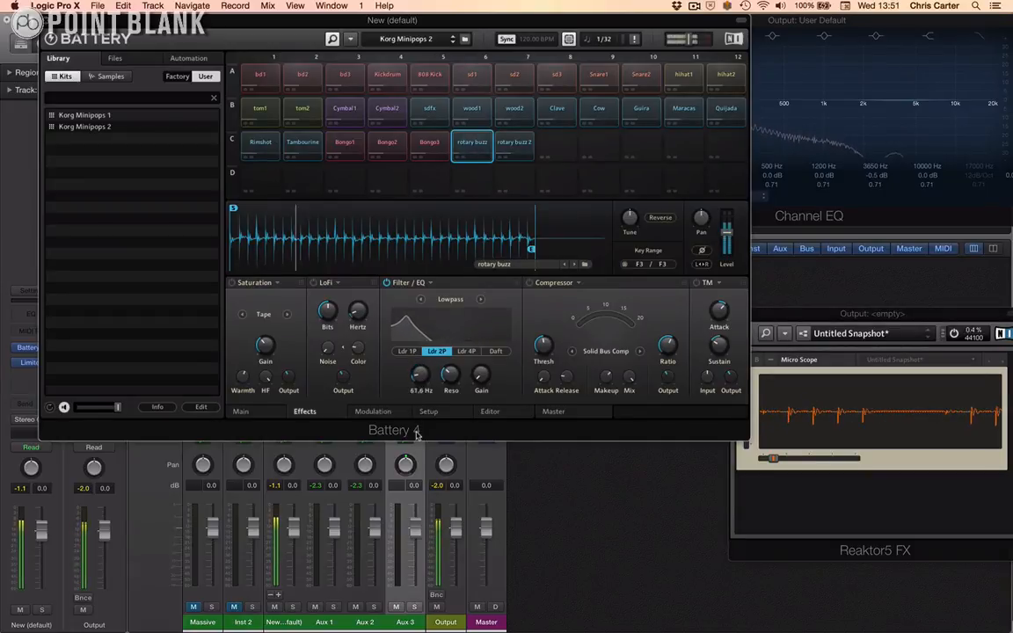
pyautogui.moveTo(421, 376); pyautogui.dragTo(419, 389)
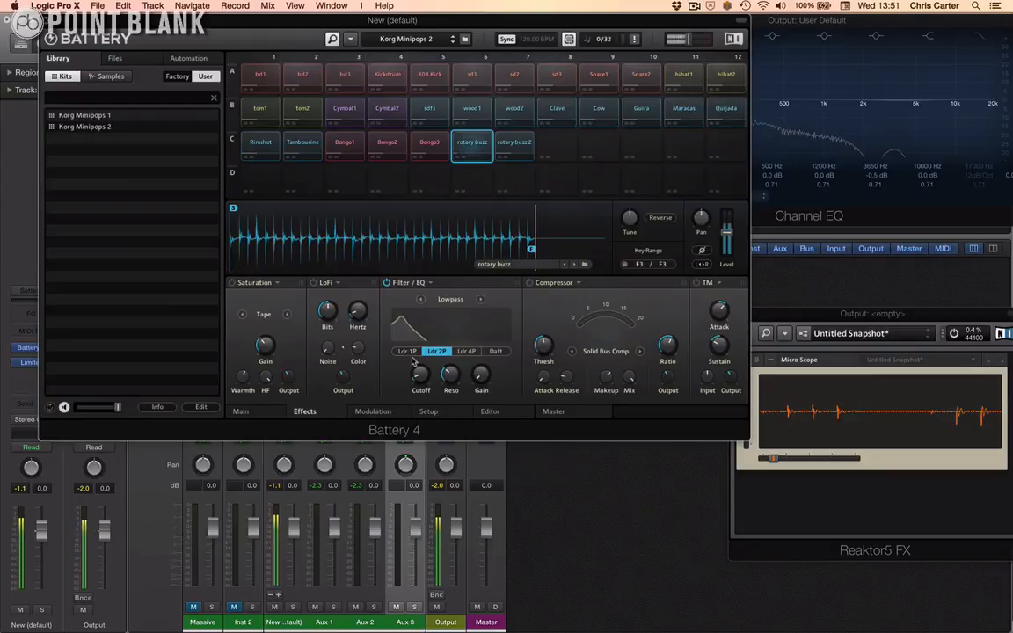
# Set the modulation envelope's release on rotary buzz to 0.00 ms and adjust its decay, trying a short 14.7 ms and a longer time.
pyautogui.click(373, 411)
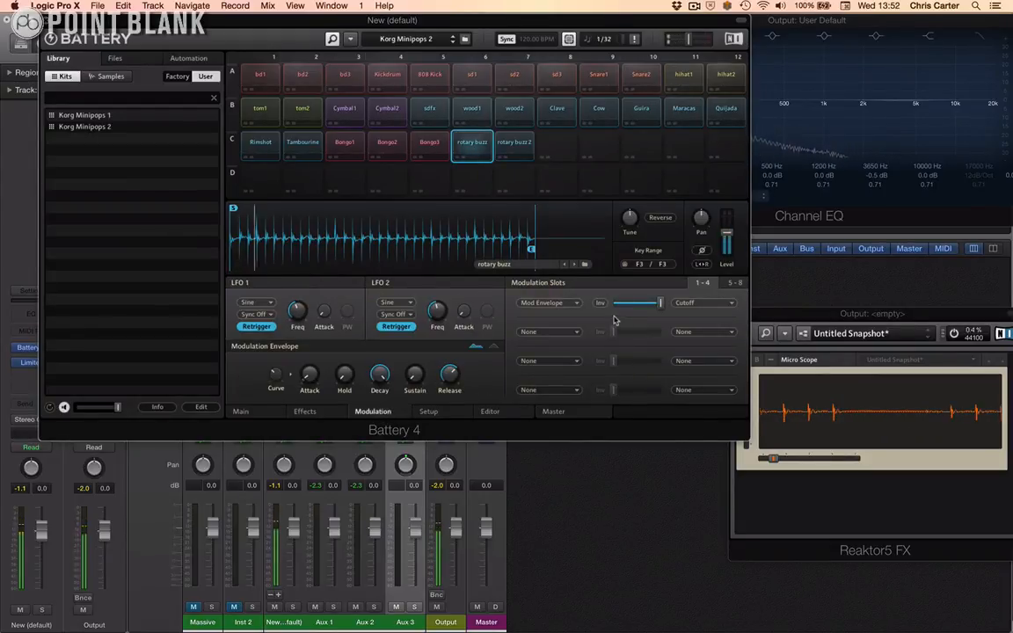
pyautogui.moveTo(380, 375); pyautogui.dragTo(381, 401)
pyautogui.moveTo(449, 378); pyautogui.dragTo(450, 545)
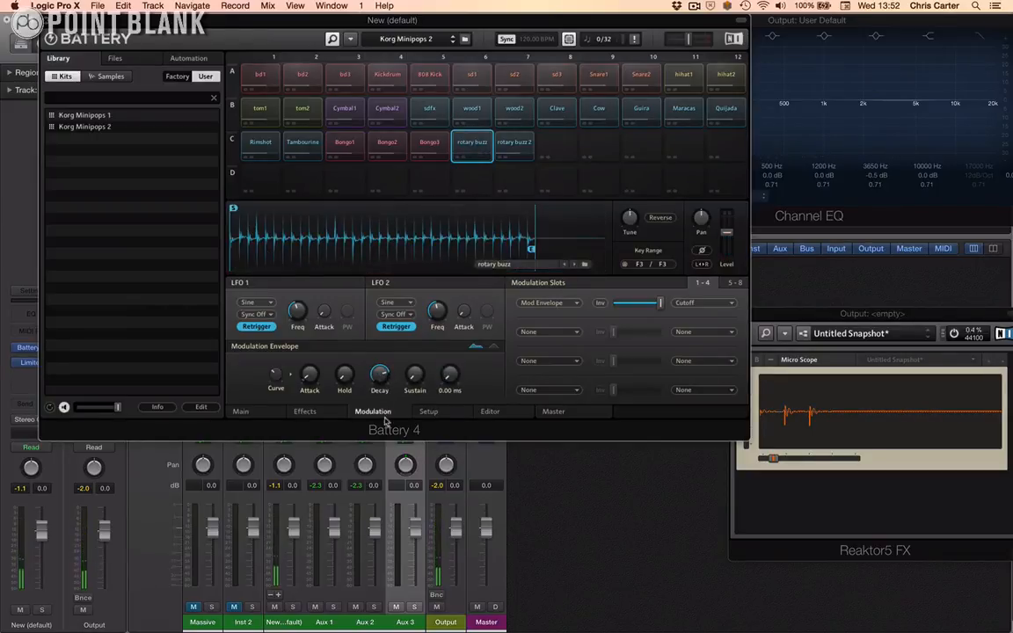
pyautogui.moveTo(384, 421); pyautogui.dragTo(381, 458)
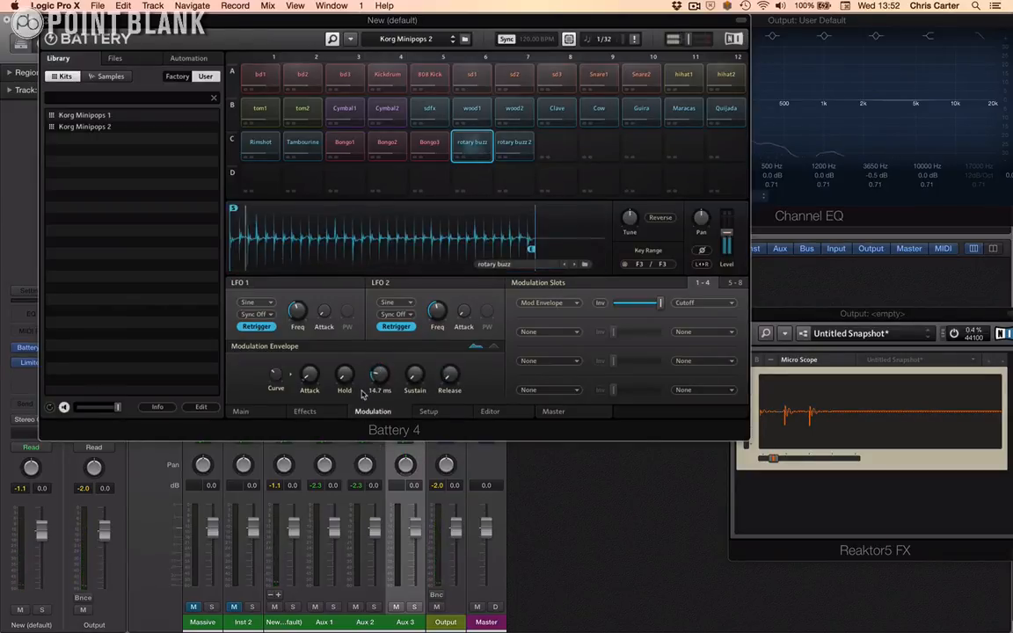
pyautogui.moveTo(374, 383); pyautogui.dragTo(379, 357)
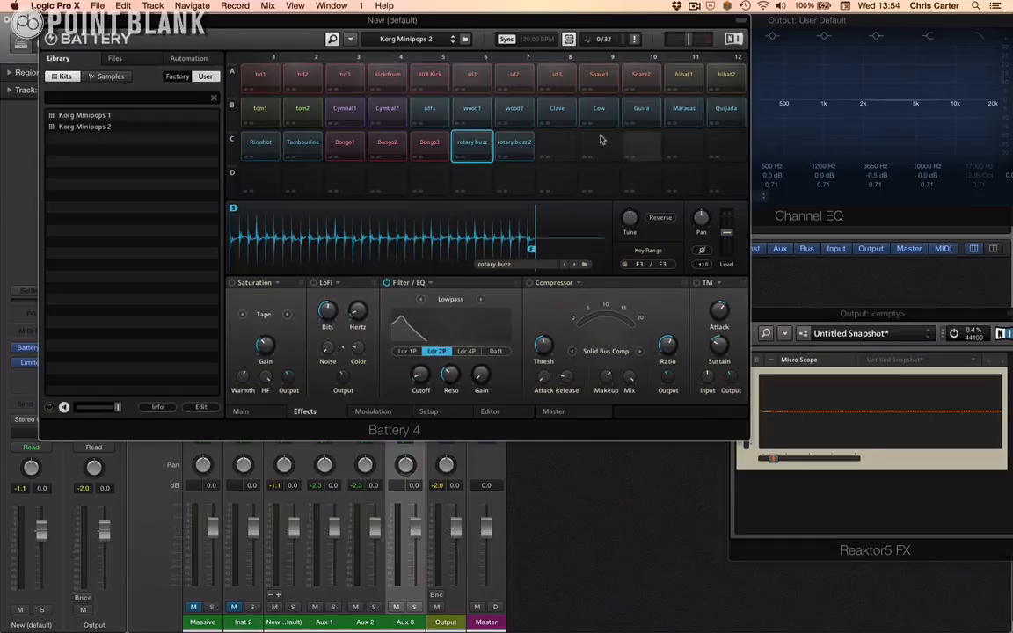
# Route Velocity to the filter cutoff in the first modulation slot of the Snare1 cell, at full positive amount.
pyautogui.click(598, 74)
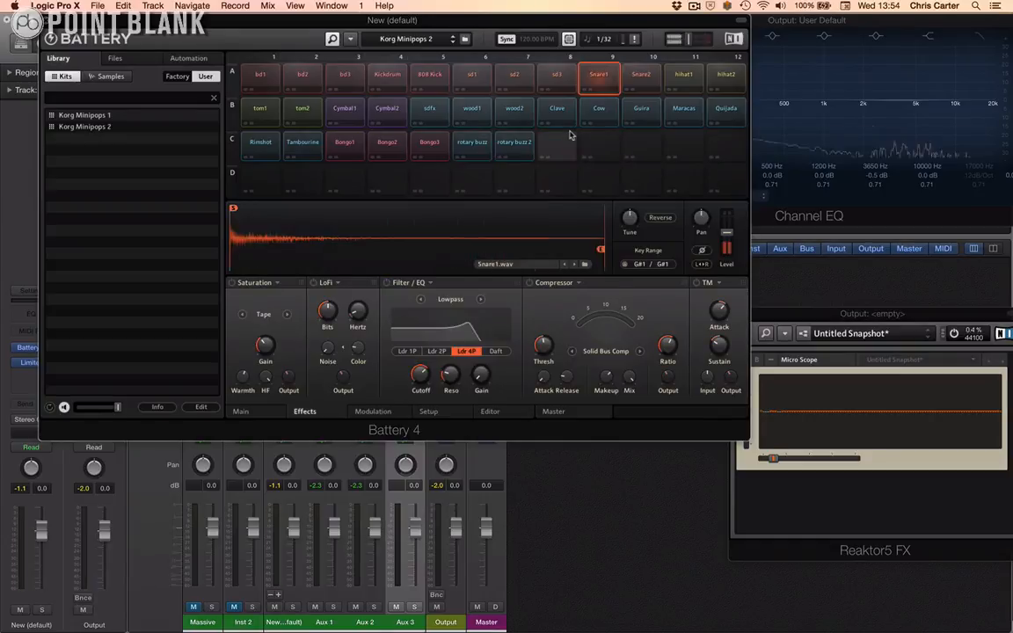
pyautogui.click(598, 76)
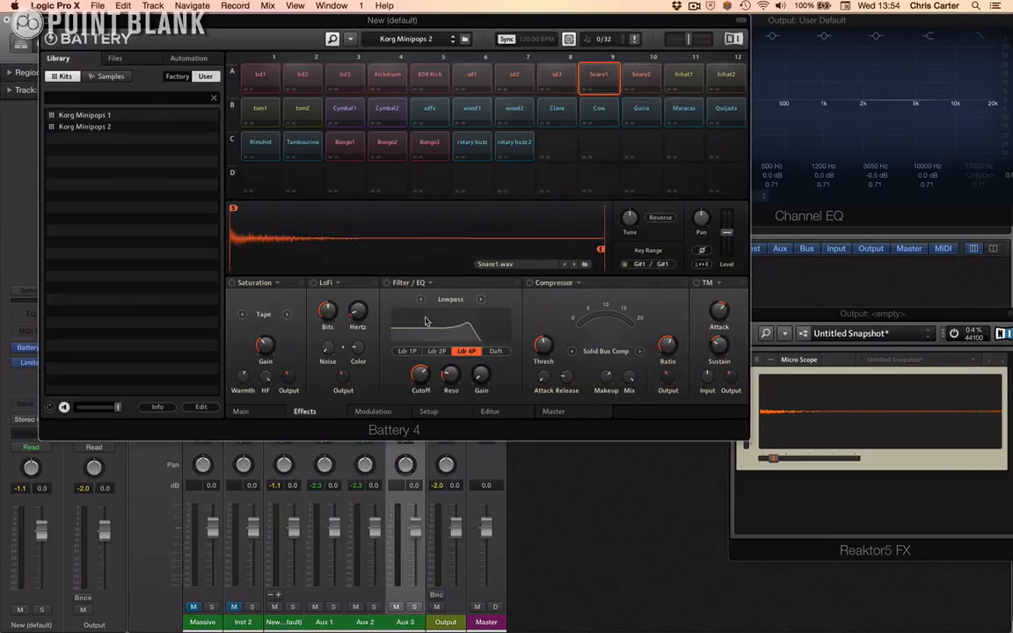
pyautogui.click(371, 410)
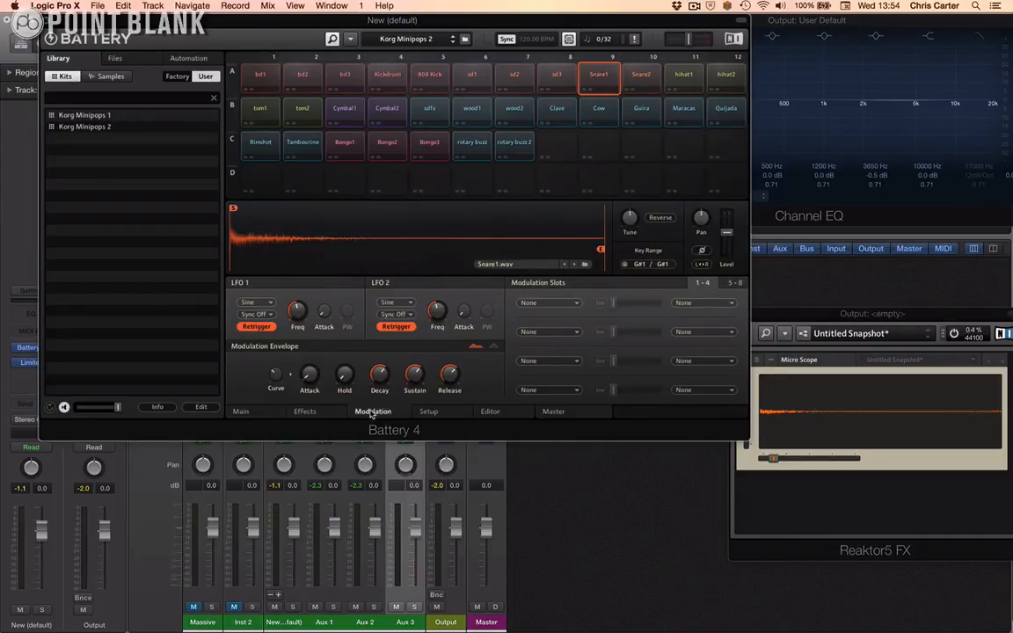
pyautogui.click(556, 306)
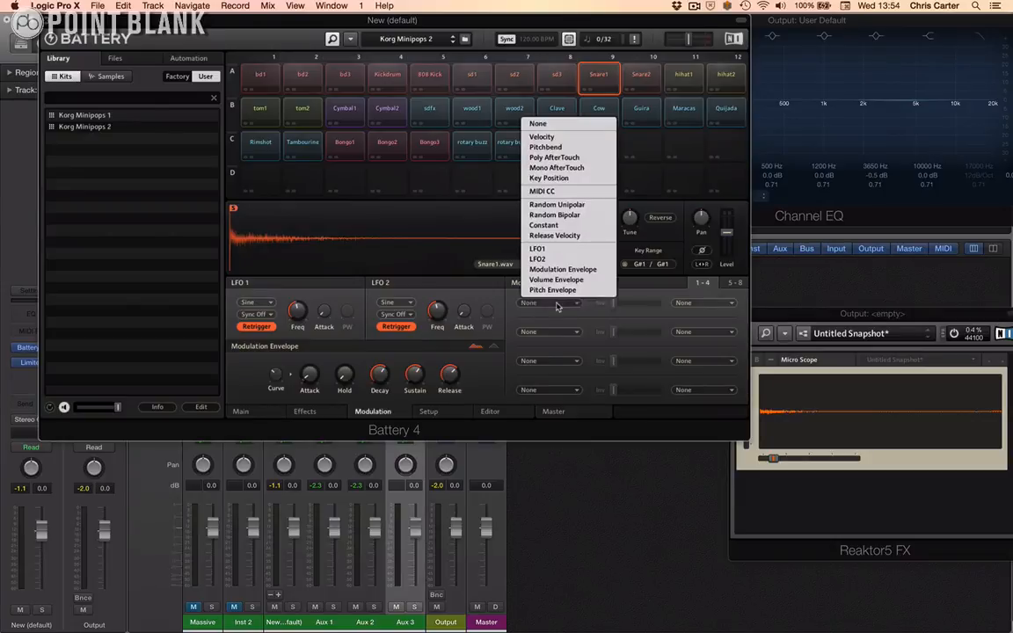
pyautogui.click(542, 137)
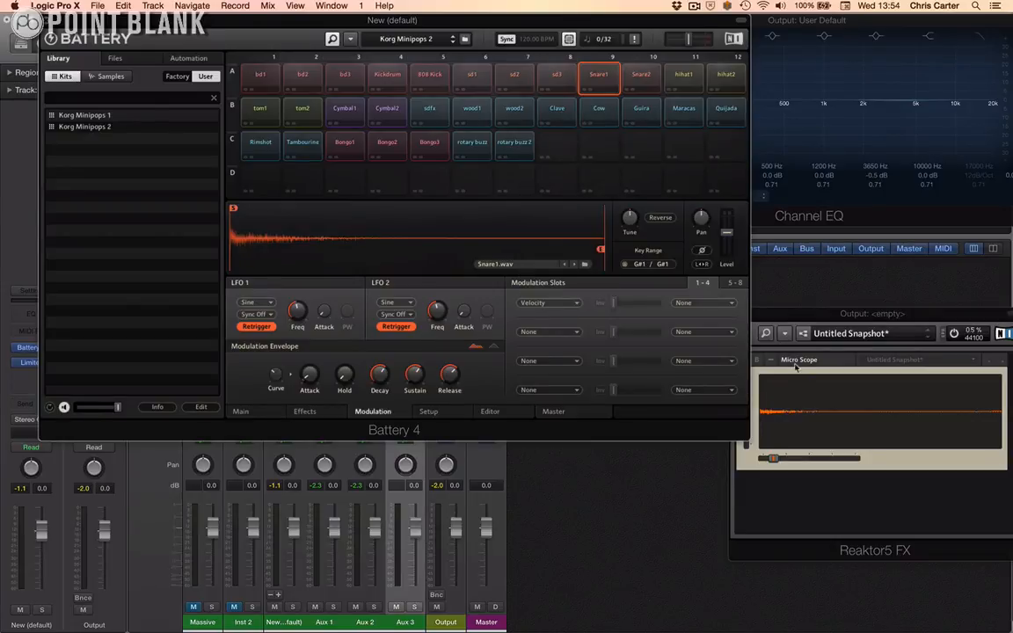
pyautogui.click(727, 306)
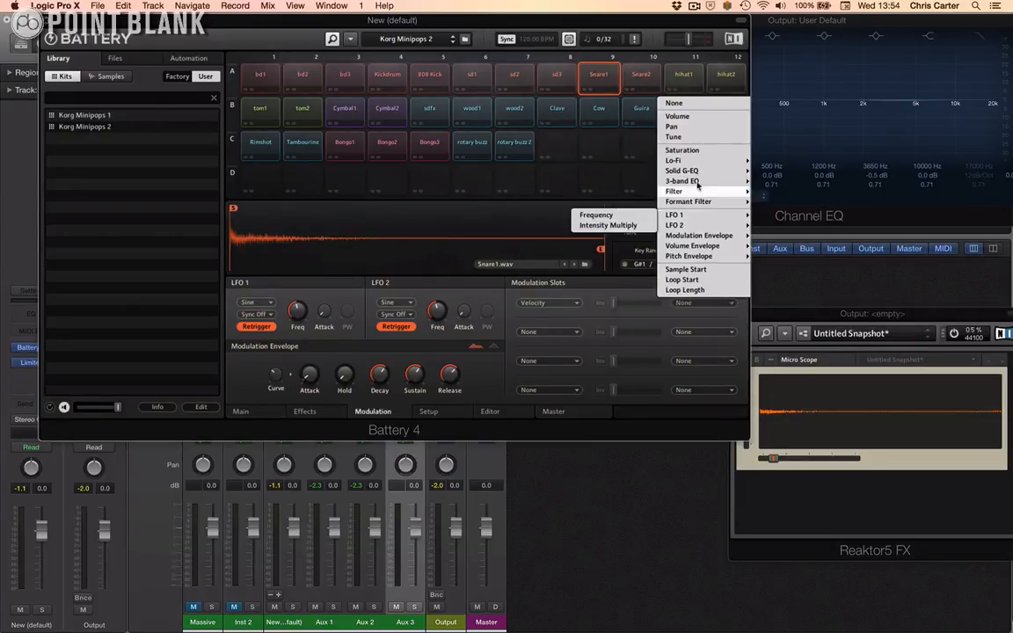
pyautogui.moveTo(685, 255)
pyautogui.moveTo(674, 191)
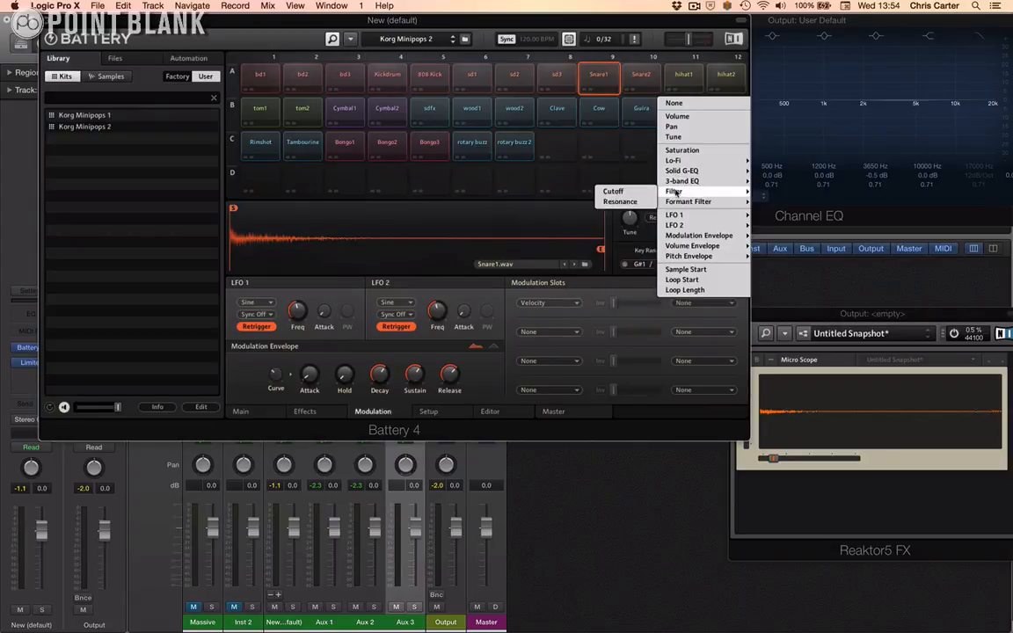
pyautogui.click(631, 191)
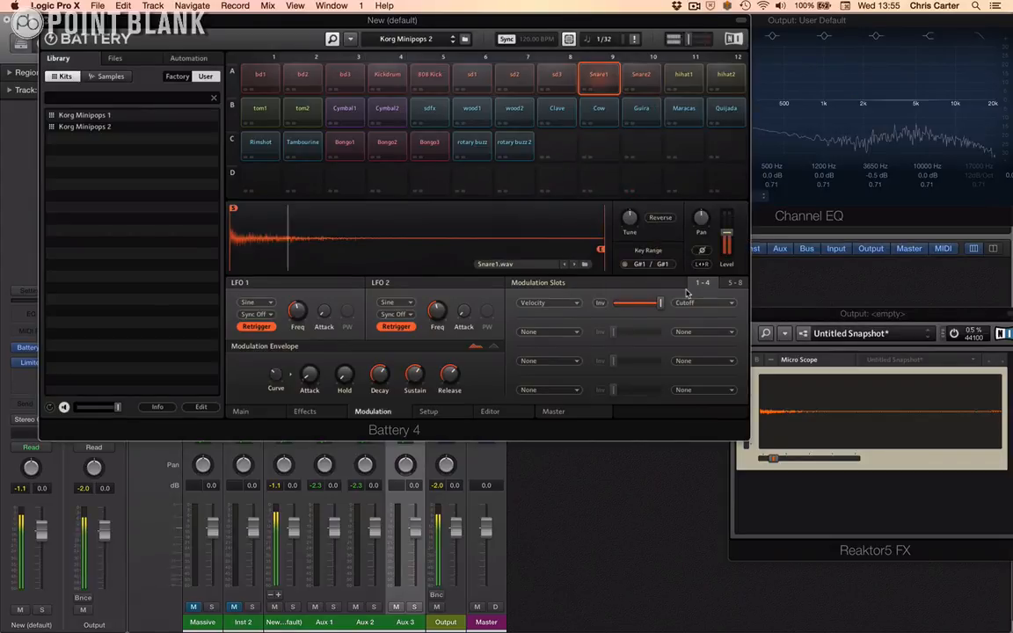
# Enable the lowpass filter on Snare1, lower its cutoff to about 75 Hz and set the resonance to 39.0 %.
pyautogui.click(305, 413)
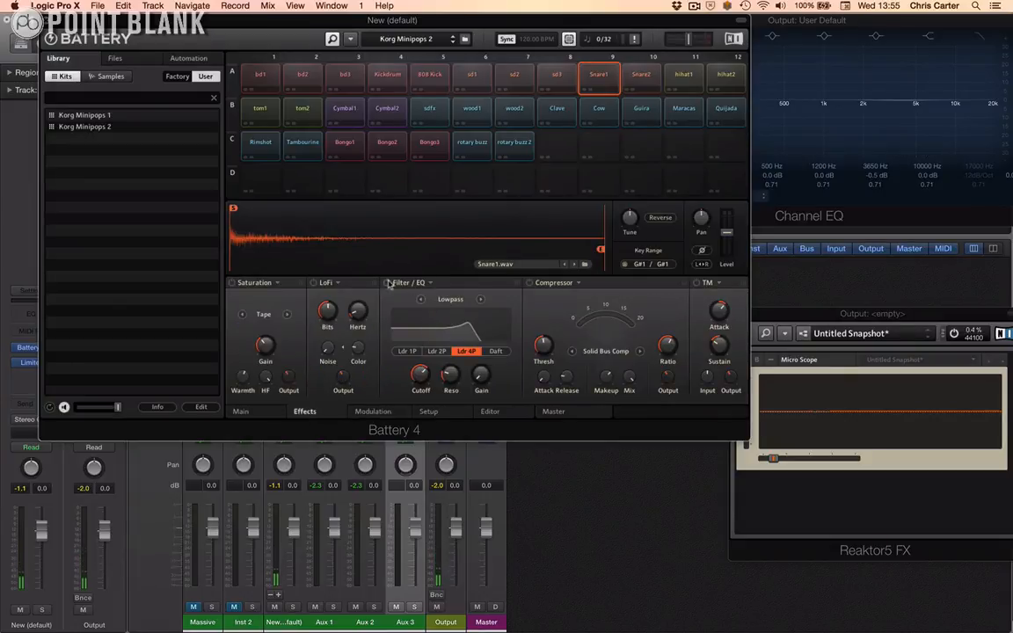
pyautogui.moveTo(421, 372); pyautogui.dragTo(421, 437)
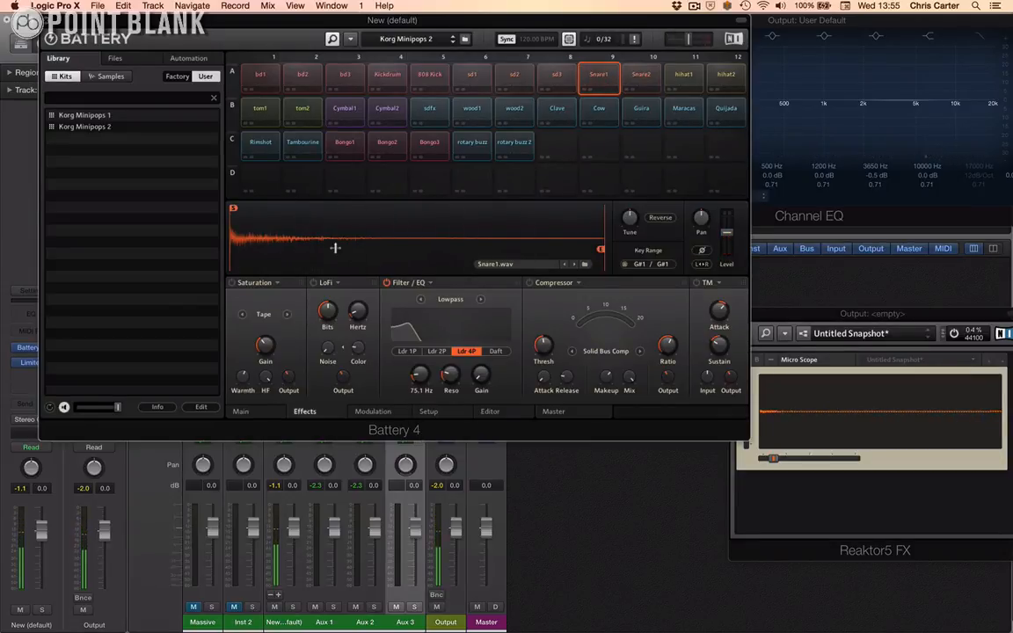
pyautogui.moveTo(414, 370); pyautogui.dragTo(452, 359)
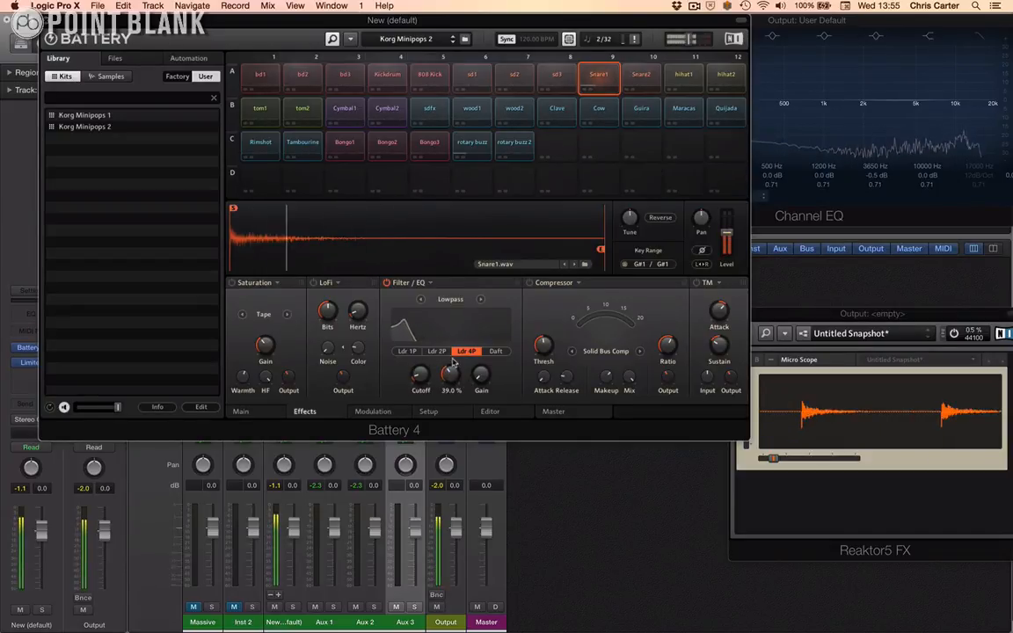
# Set the velocity-to-volume amount of Snare1 to 0.00 %.
pyautogui.click(241, 411)
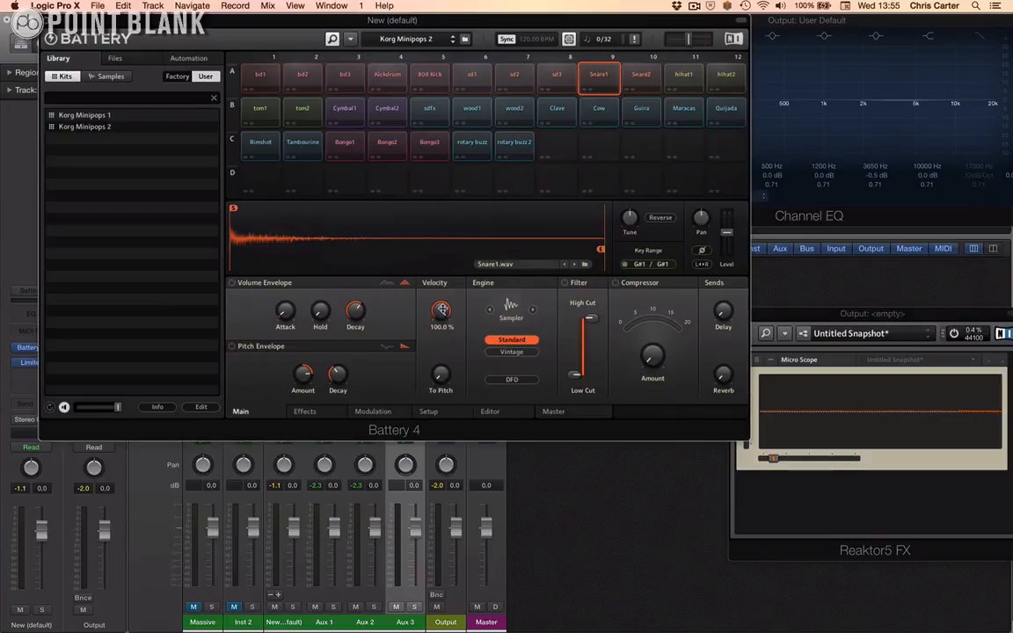
pyautogui.moveTo(442, 310); pyautogui.dragTo(445, 349)
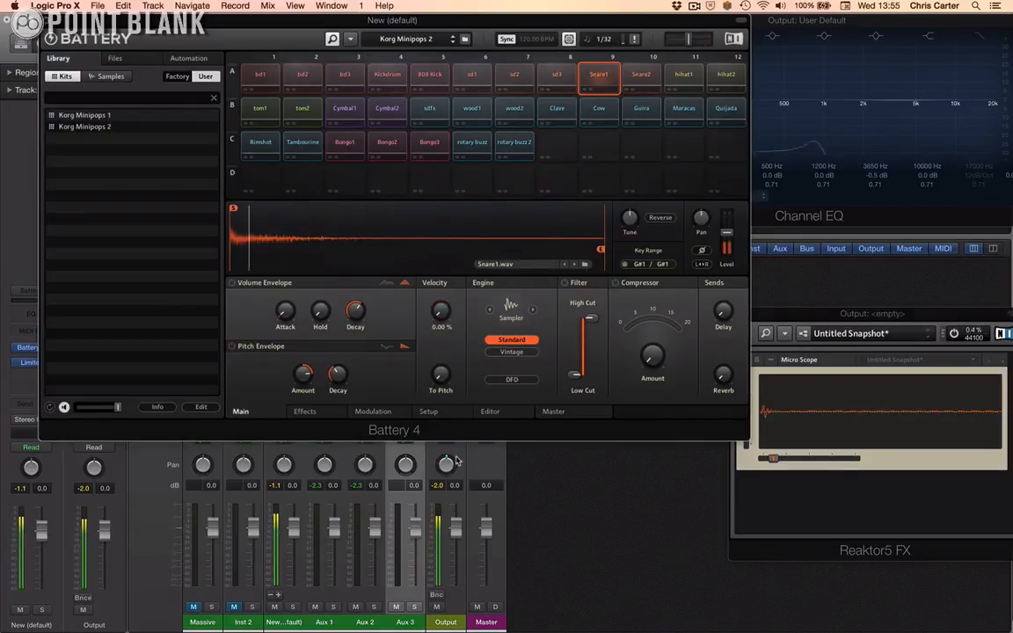